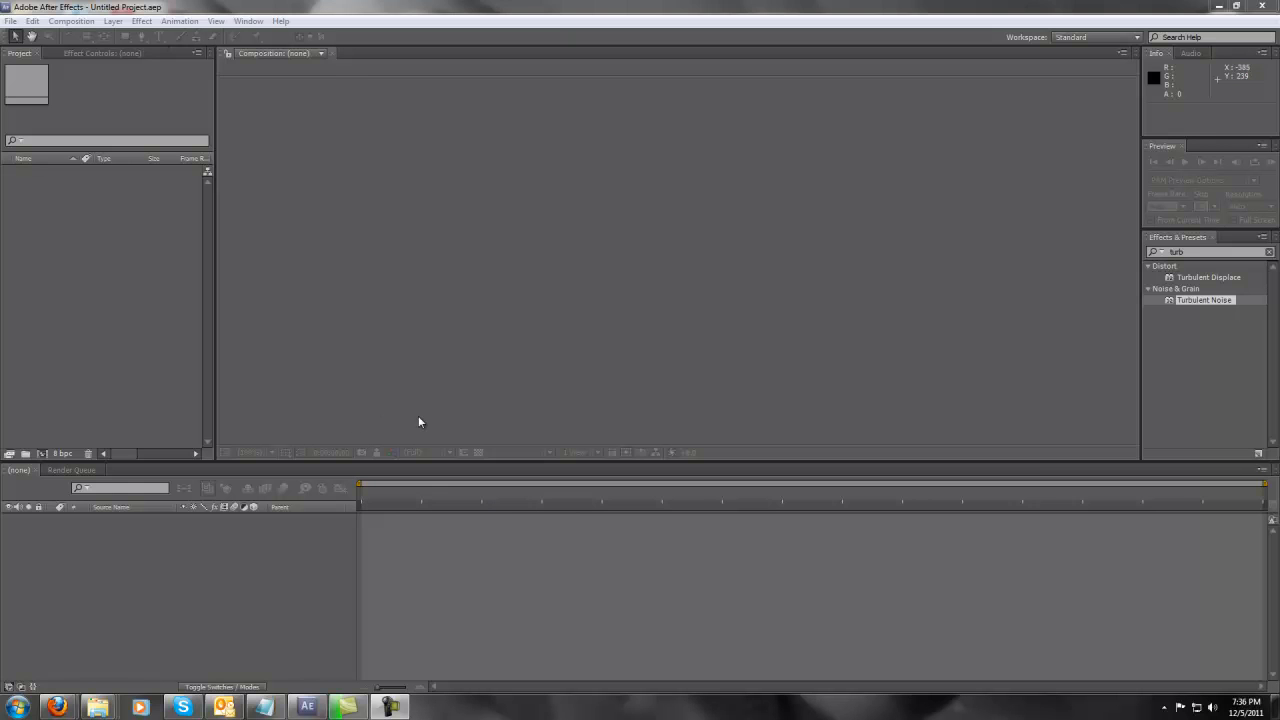
# Start a new composition using the NTSC DV Widescreen 23.976 preset
pyautogui.click(71, 20)
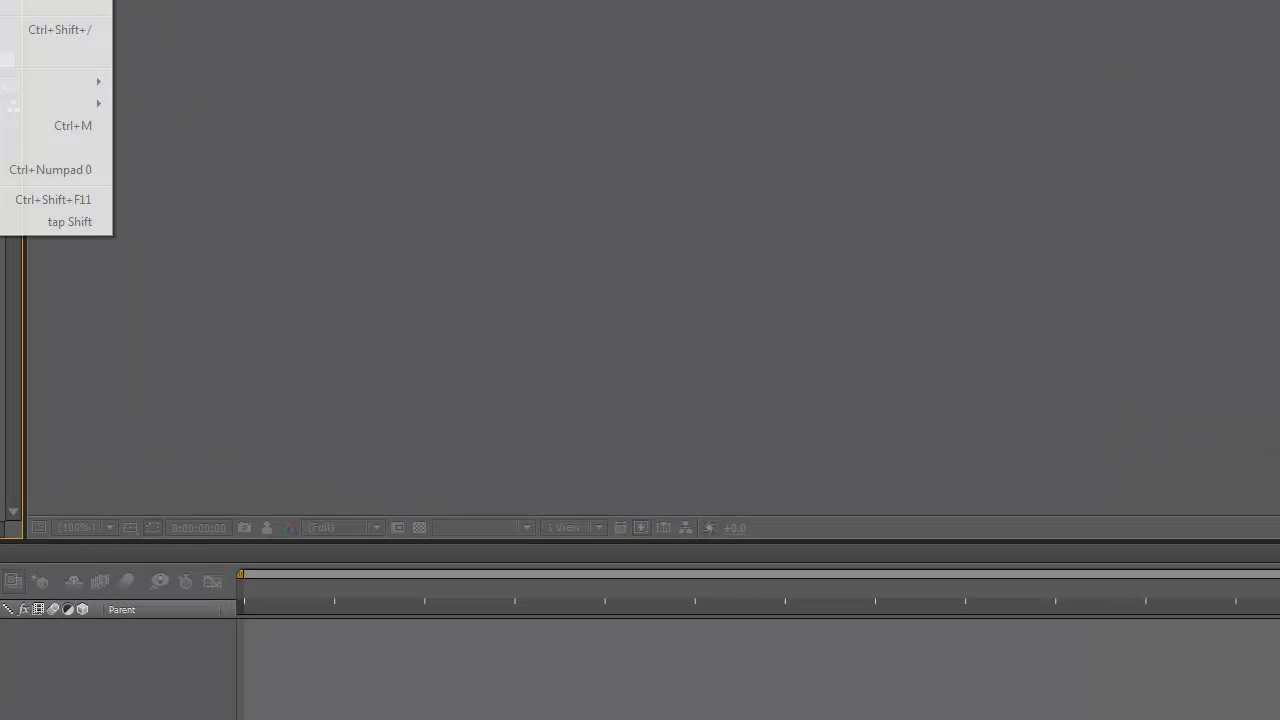
pyautogui.hotkey('ctrl', 'n')
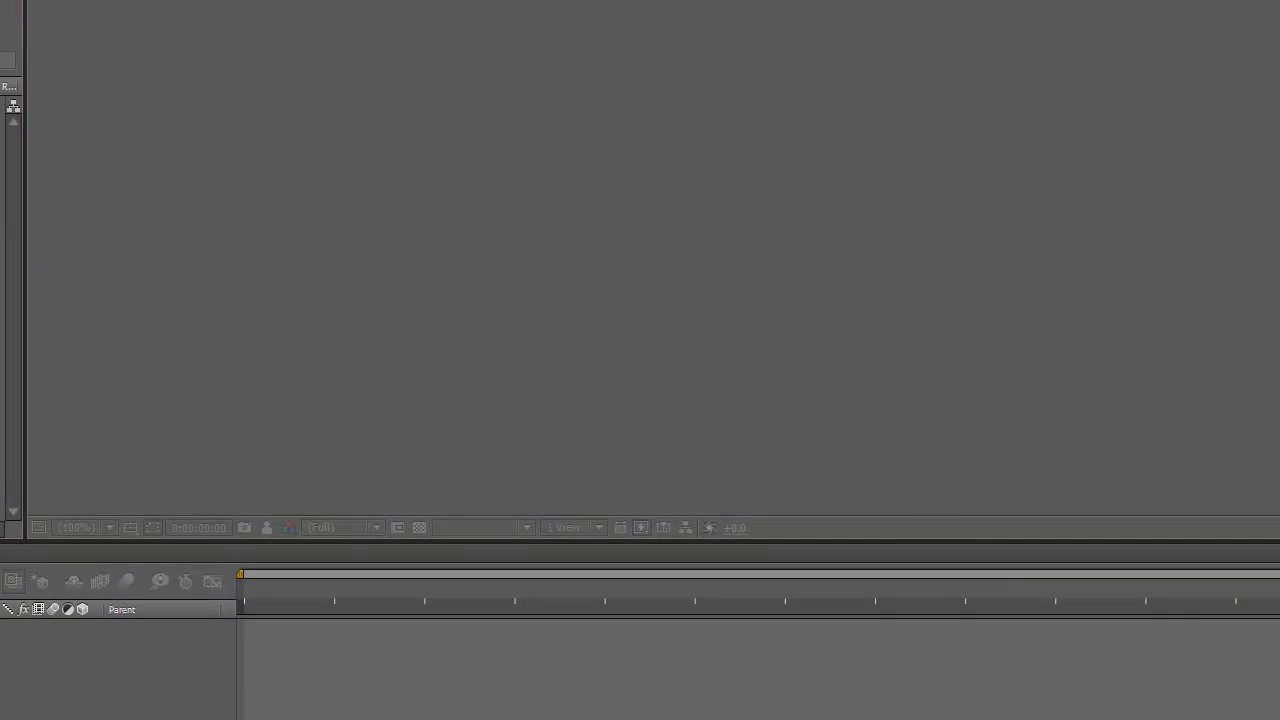
pyautogui.click(688, 249)
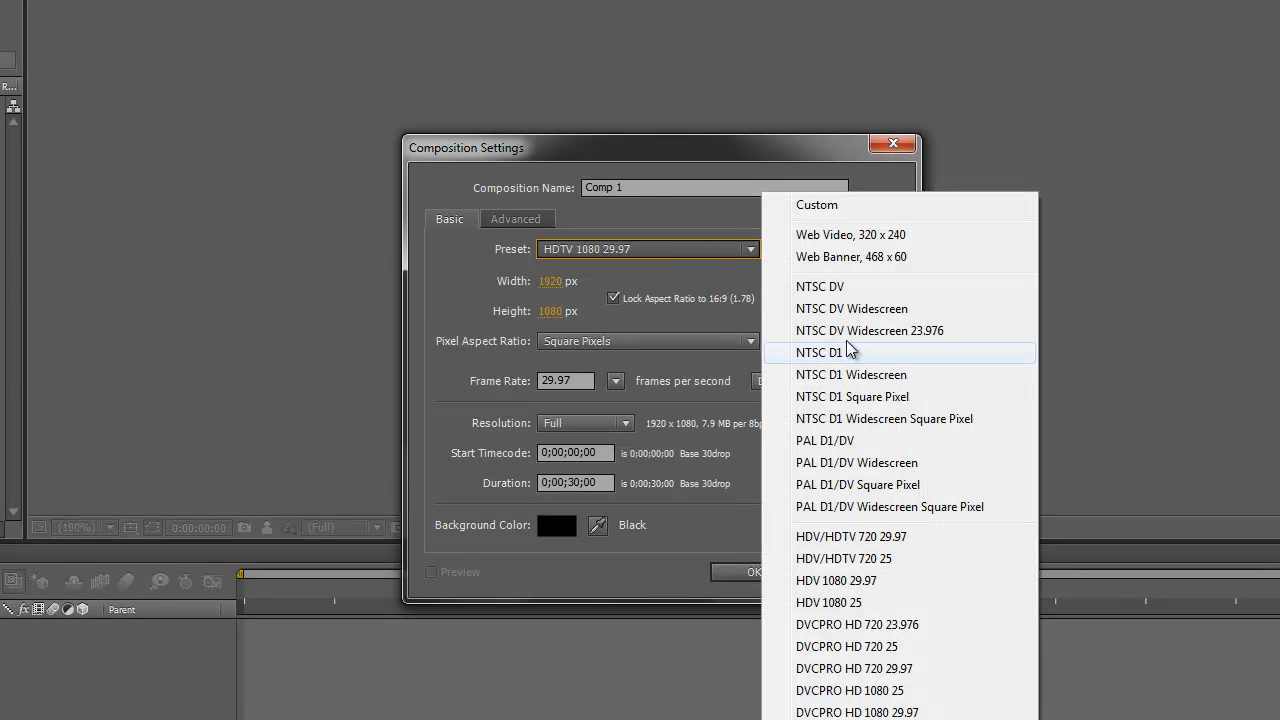
pyautogui.click(945, 332)
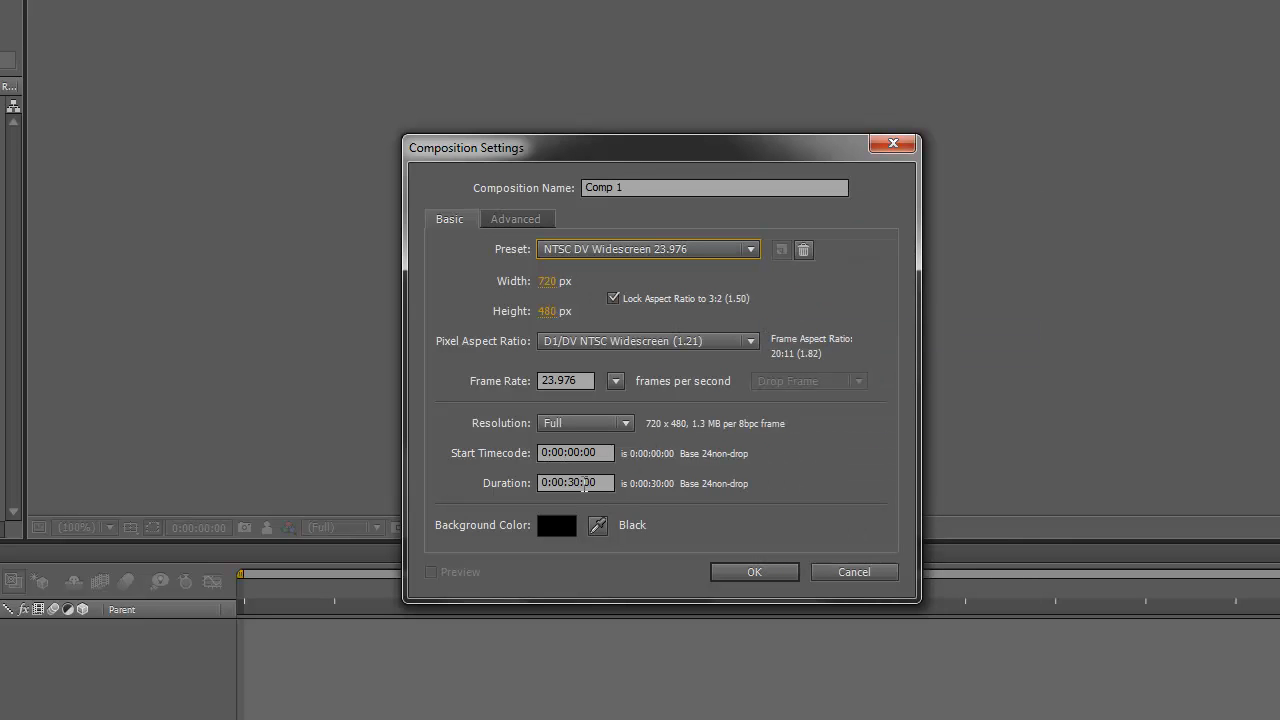
# Set the composition's duration to 0:00:15:00, name it Scripting and create it
pyautogui.click(574, 482)
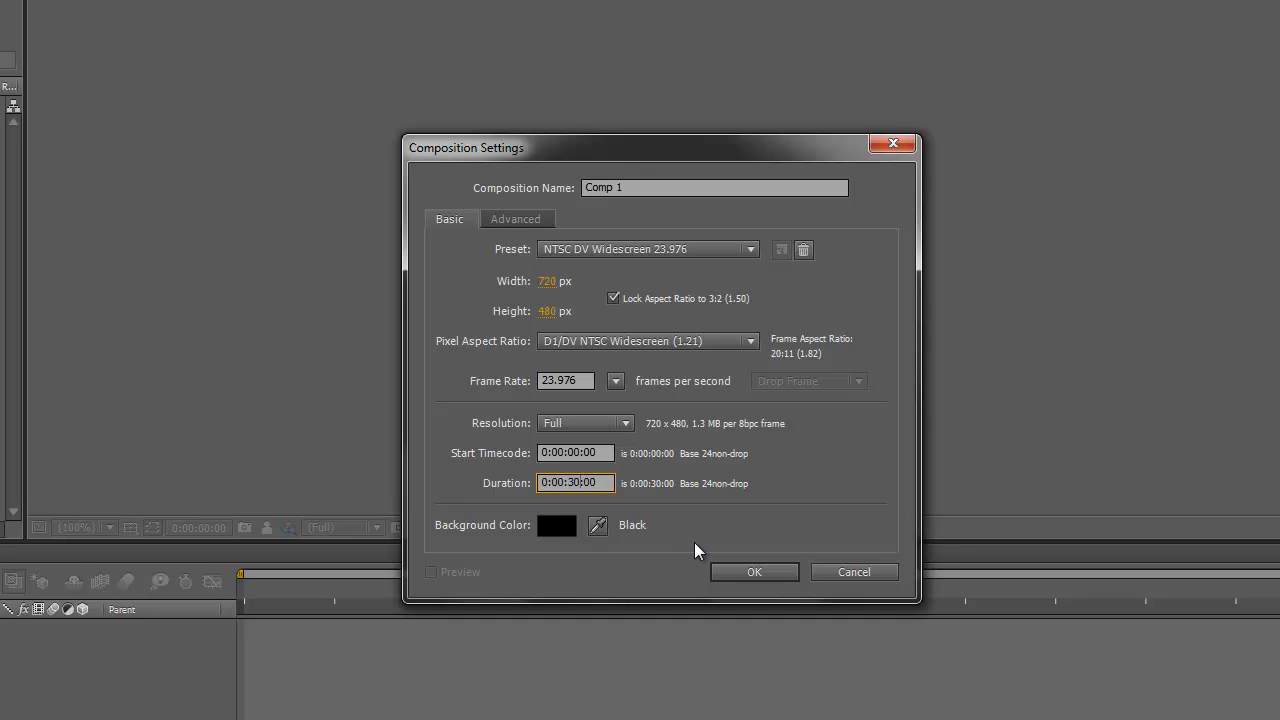
pyautogui.press('BackSpace')
pyautogui.press('BackSpace')
pyautogui.write('15')
pyautogui.press('Tab')
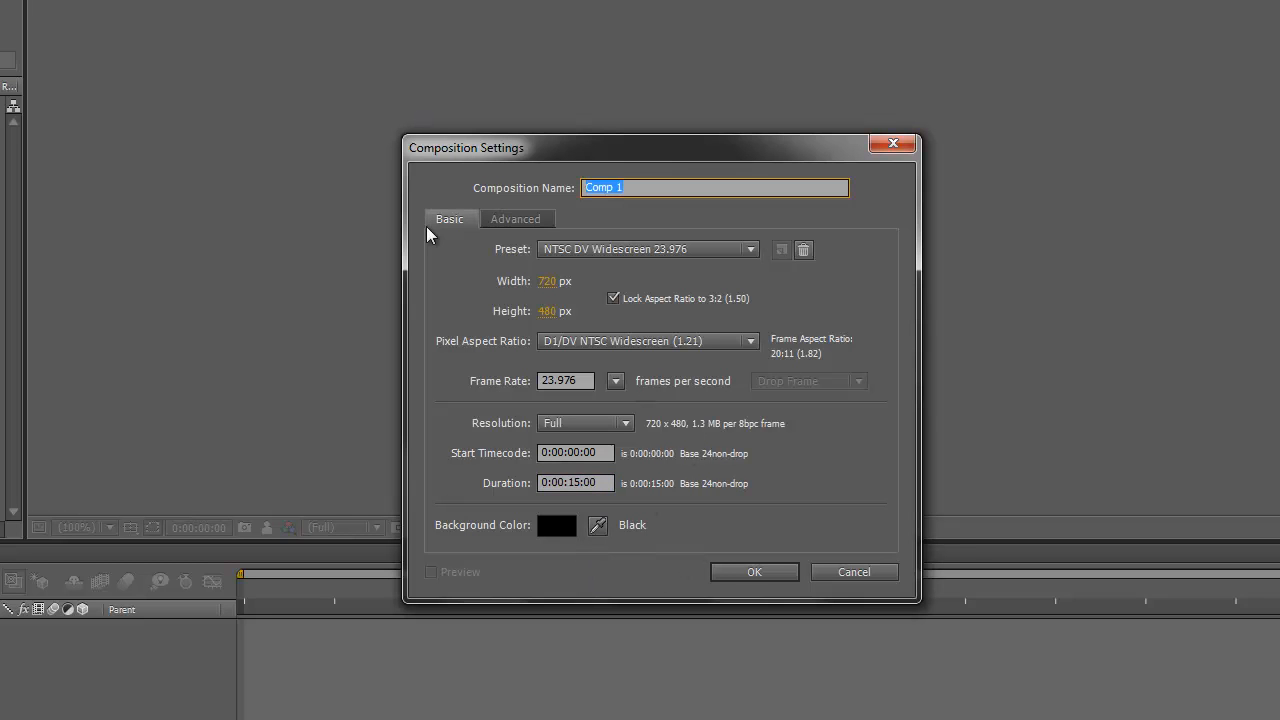
pyautogui.write('Scripting')
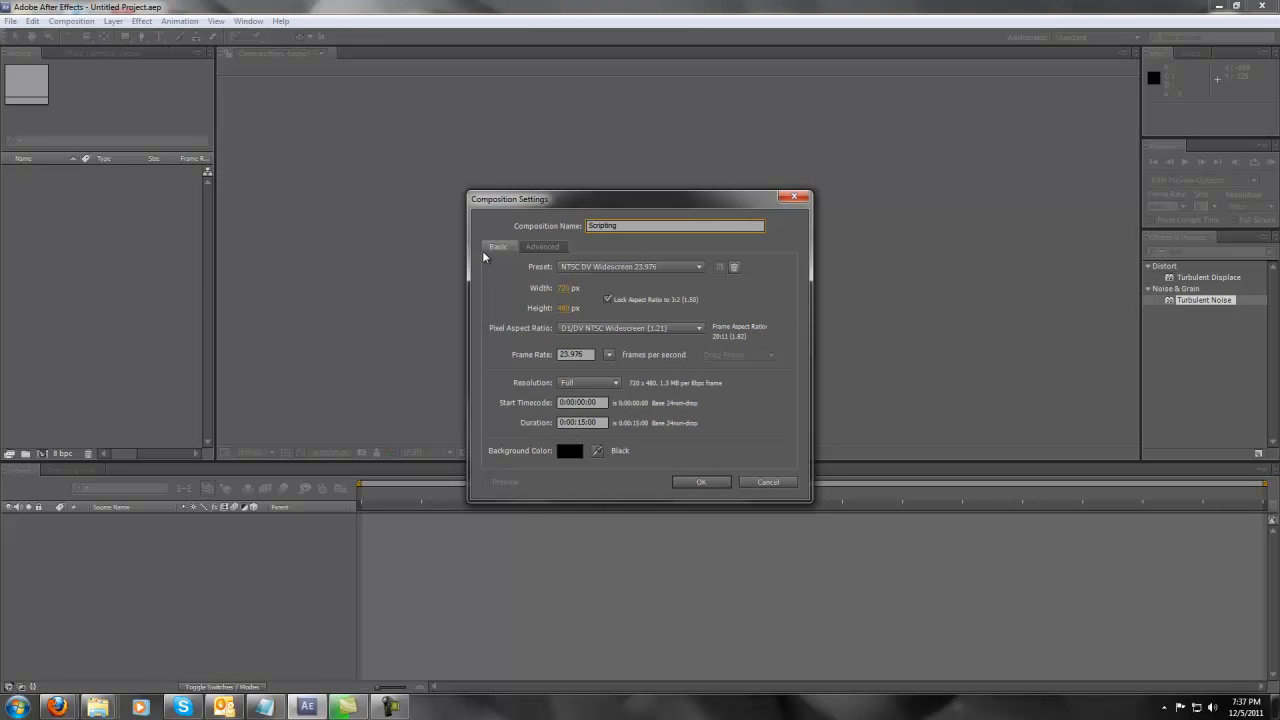
pyautogui.click(706, 484)
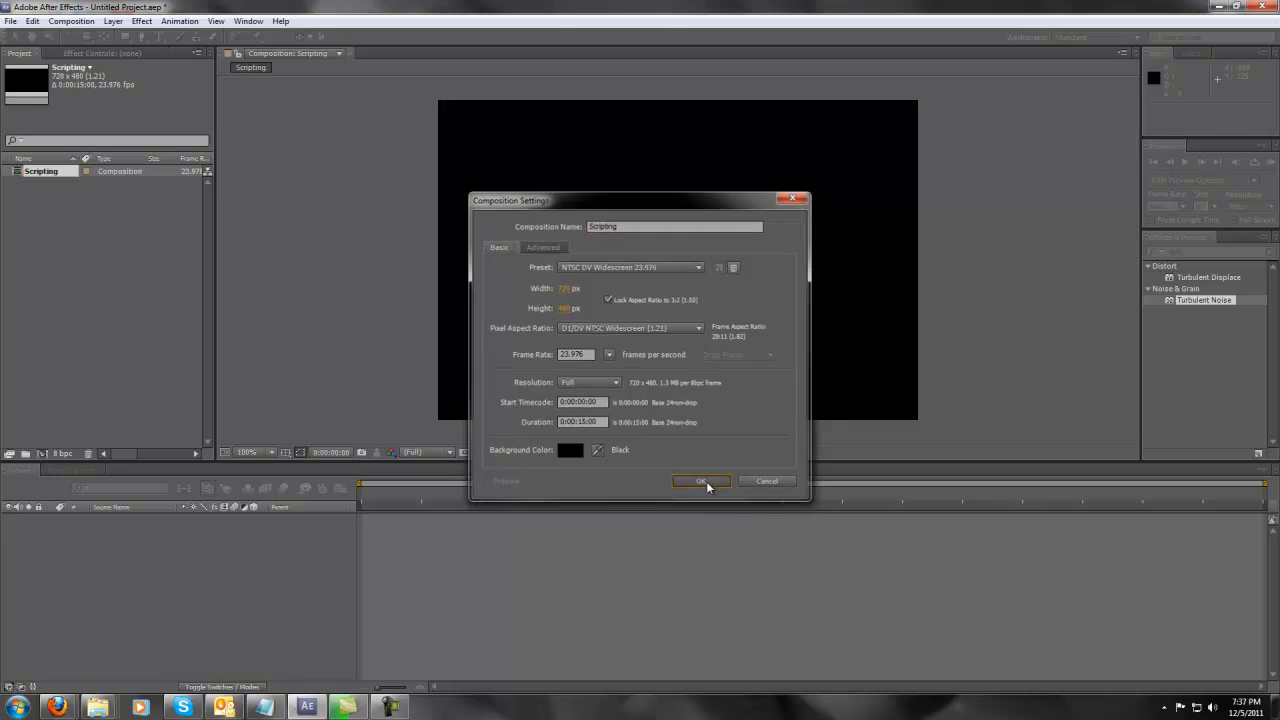
# Start a new 720 x 480 solid layer in the composition and name it Particles
pyautogui.click(113, 21)
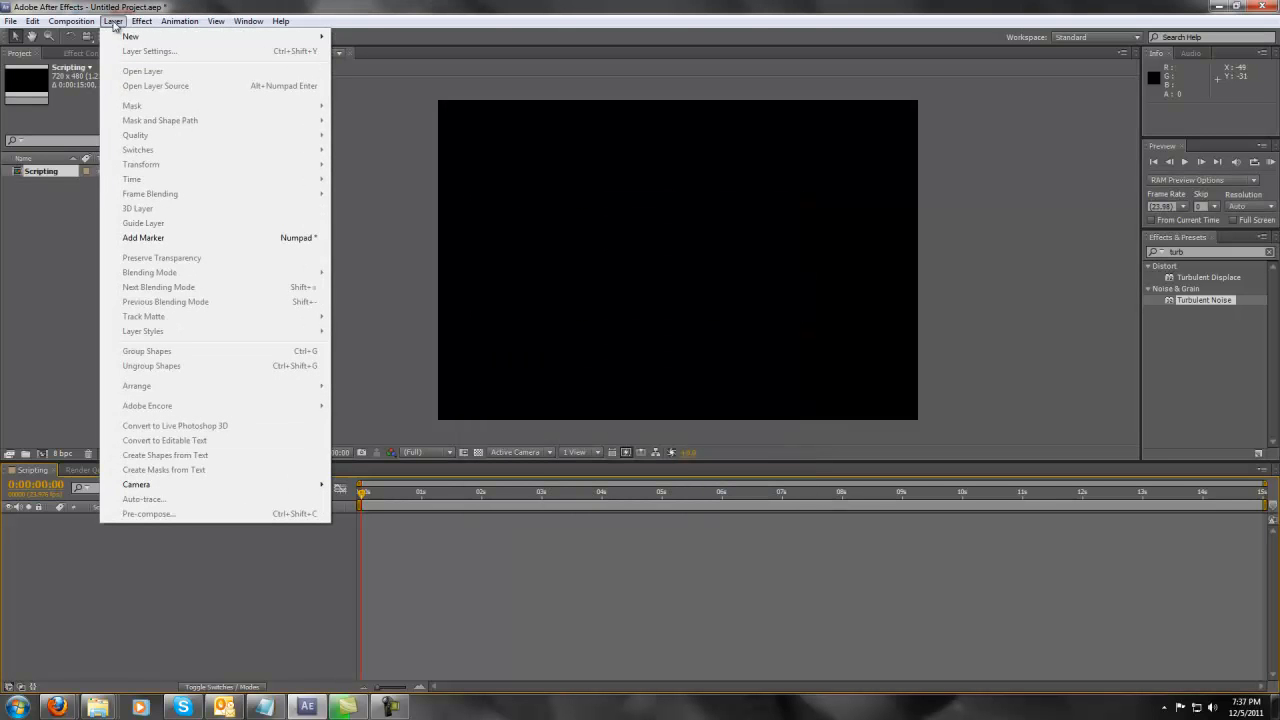
pyautogui.moveTo(117, 37)
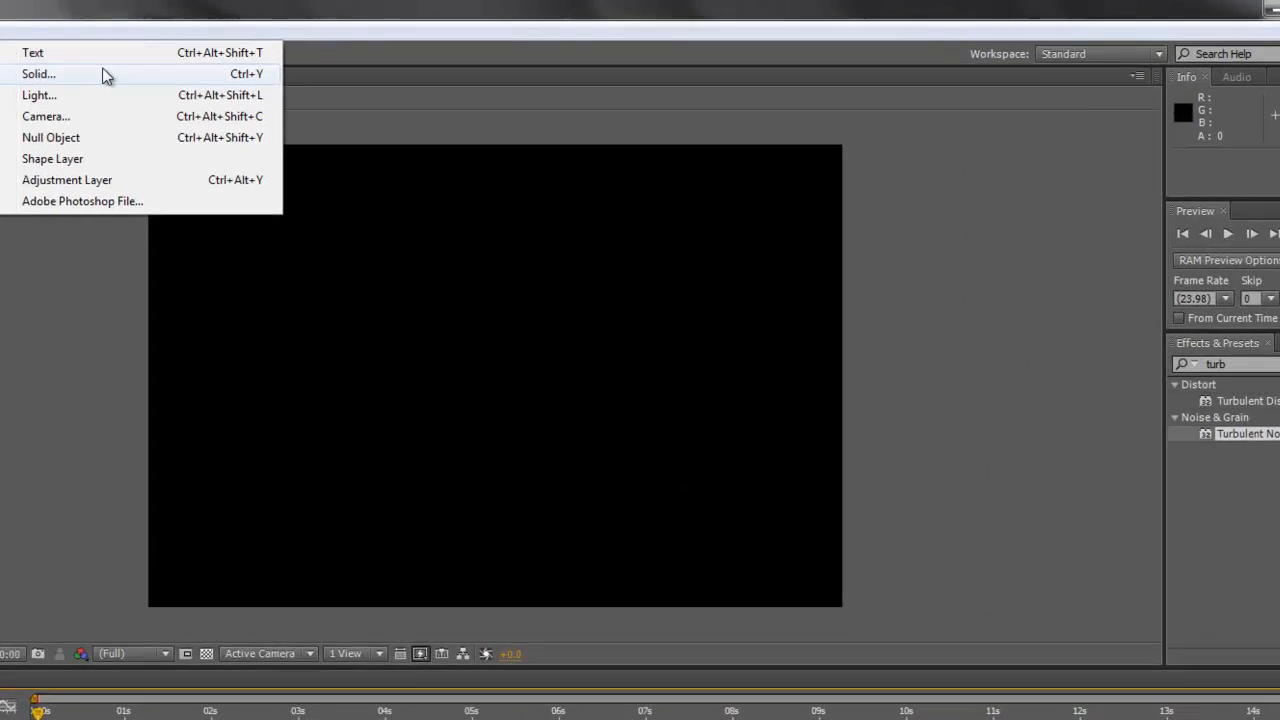
pyautogui.click(106, 77)
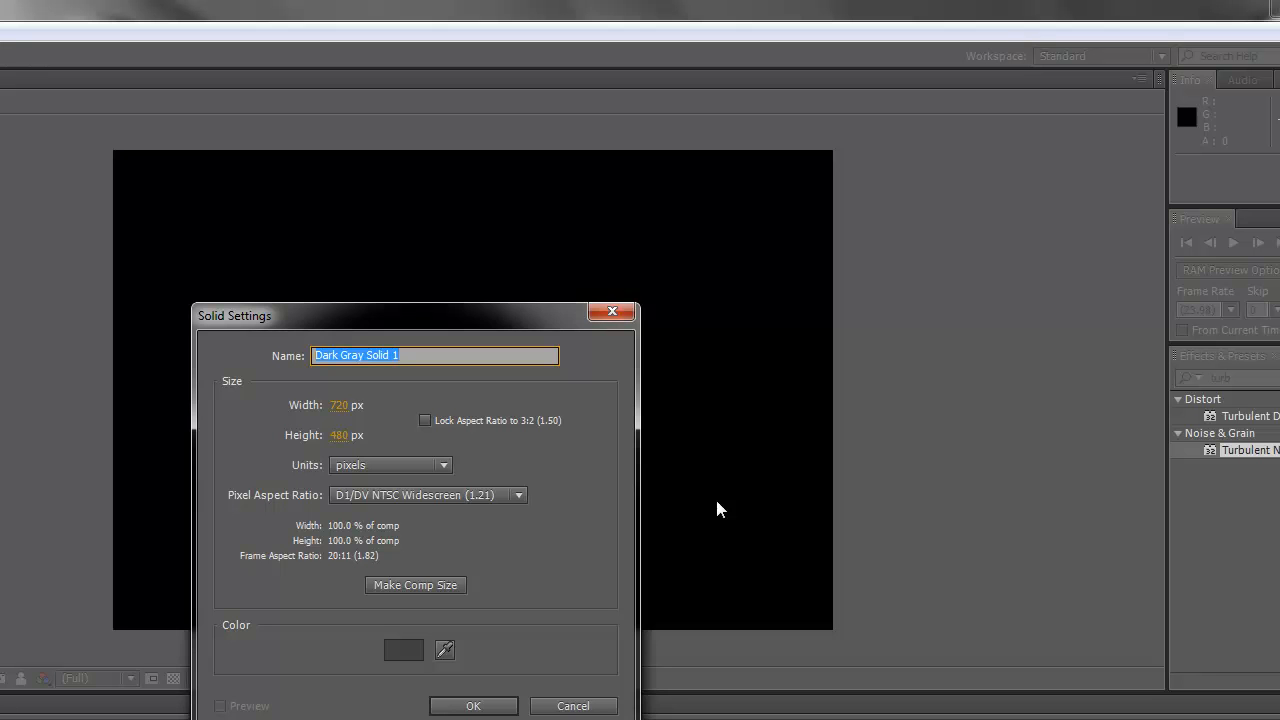
pyautogui.write('Particl')
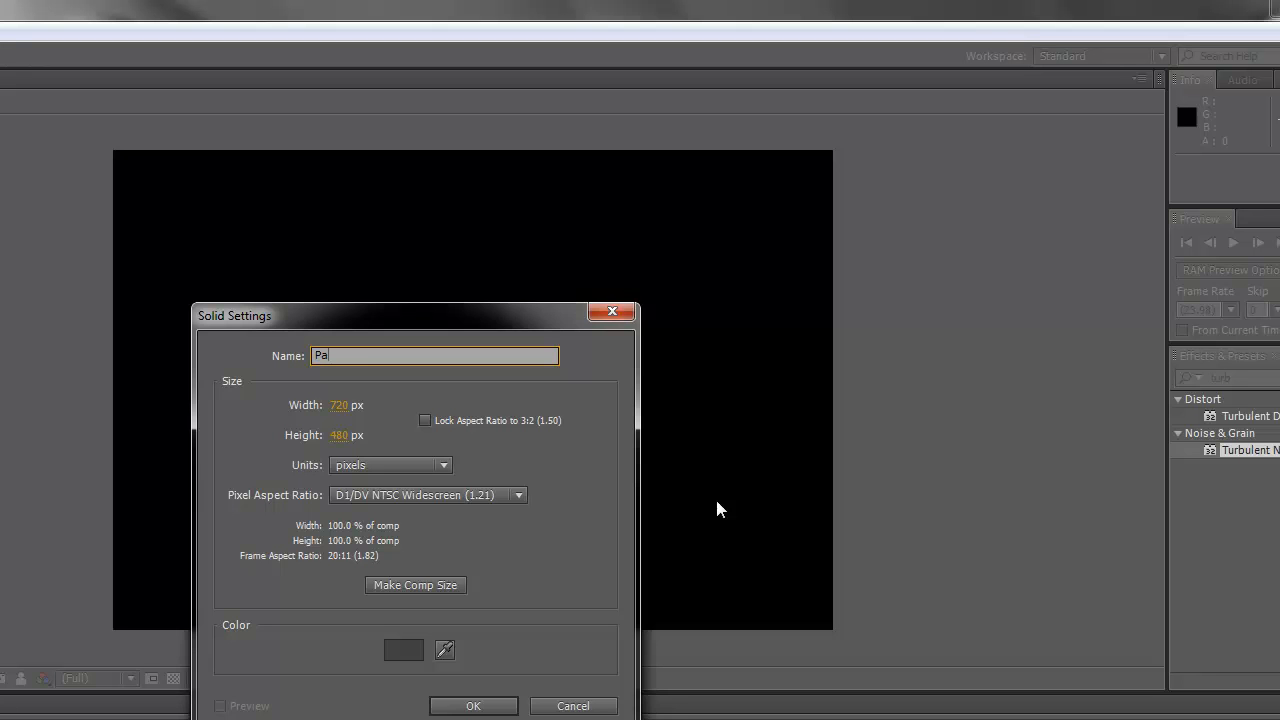
pyautogui.write('es')
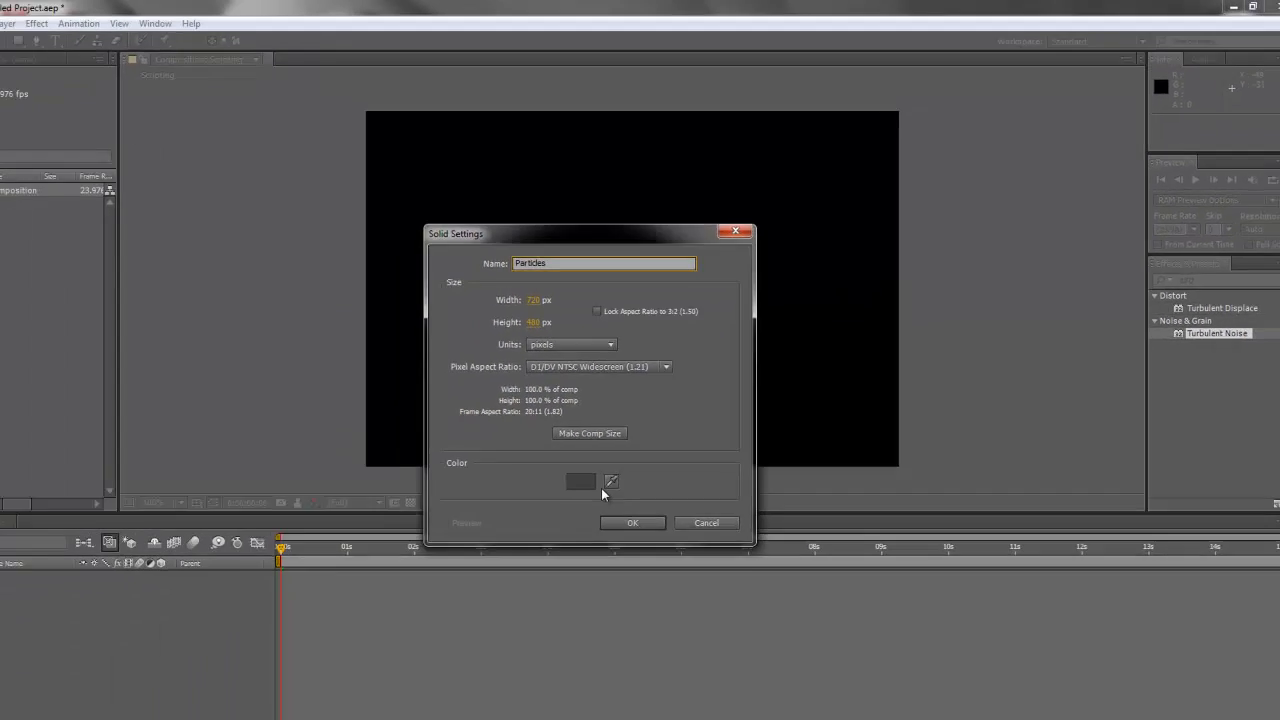
# Give the Particles solid the light red colour D45252 and create the layer
pyautogui.click(403, 650)
pyautogui.click(586, 293)
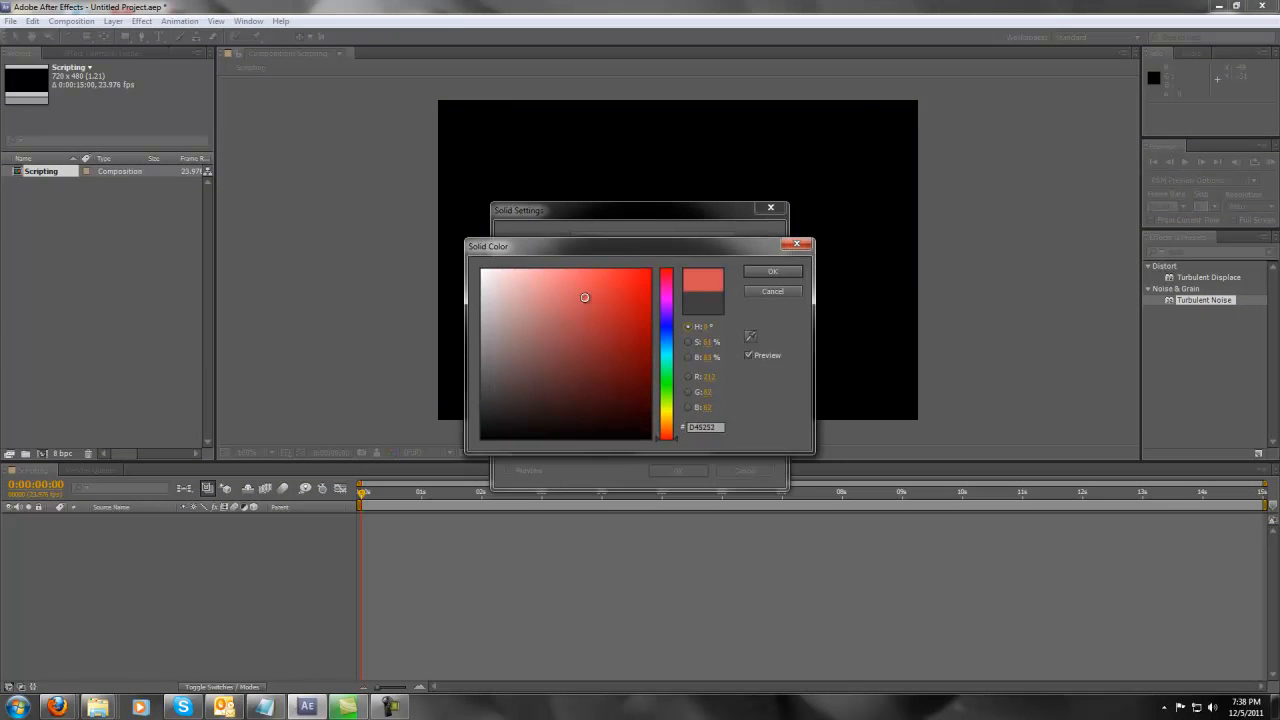
pyautogui.click(770, 273)
pyautogui.click(677, 470)
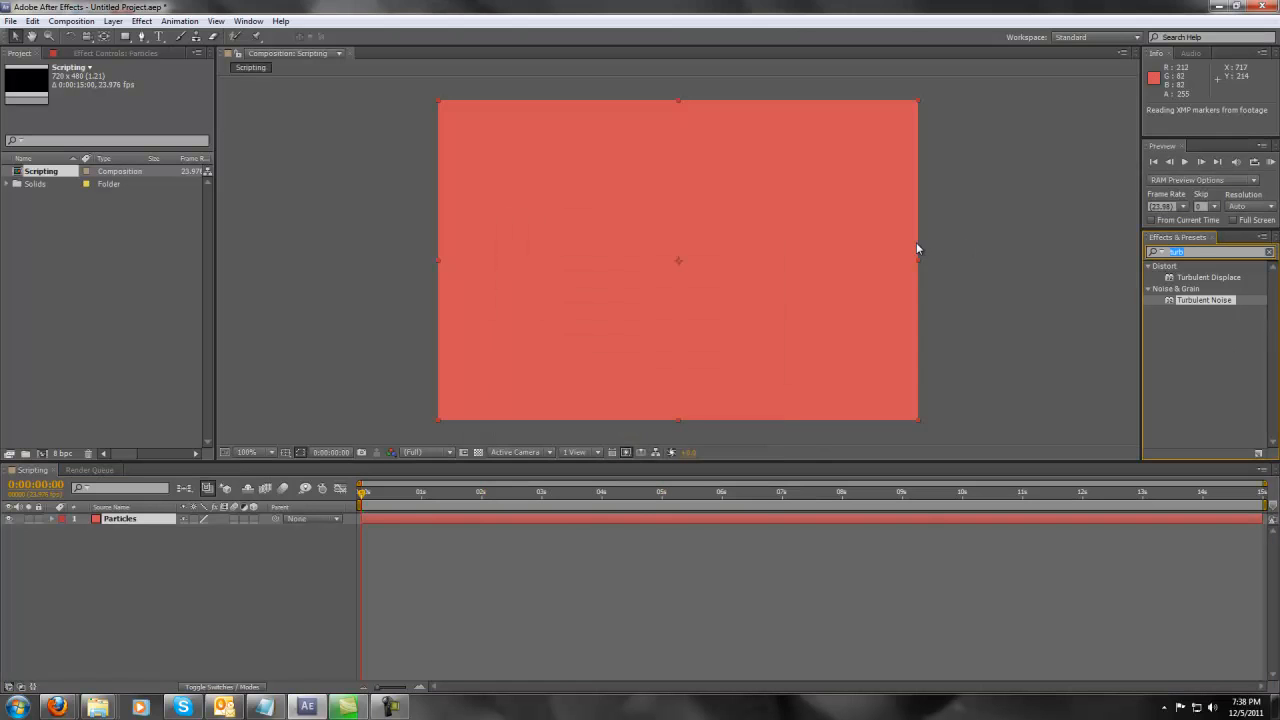
# Find the Particle Playground effect, apply it to the Particles solid and scrub to 0:00:03:21 to preview it
pyautogui.write('part')
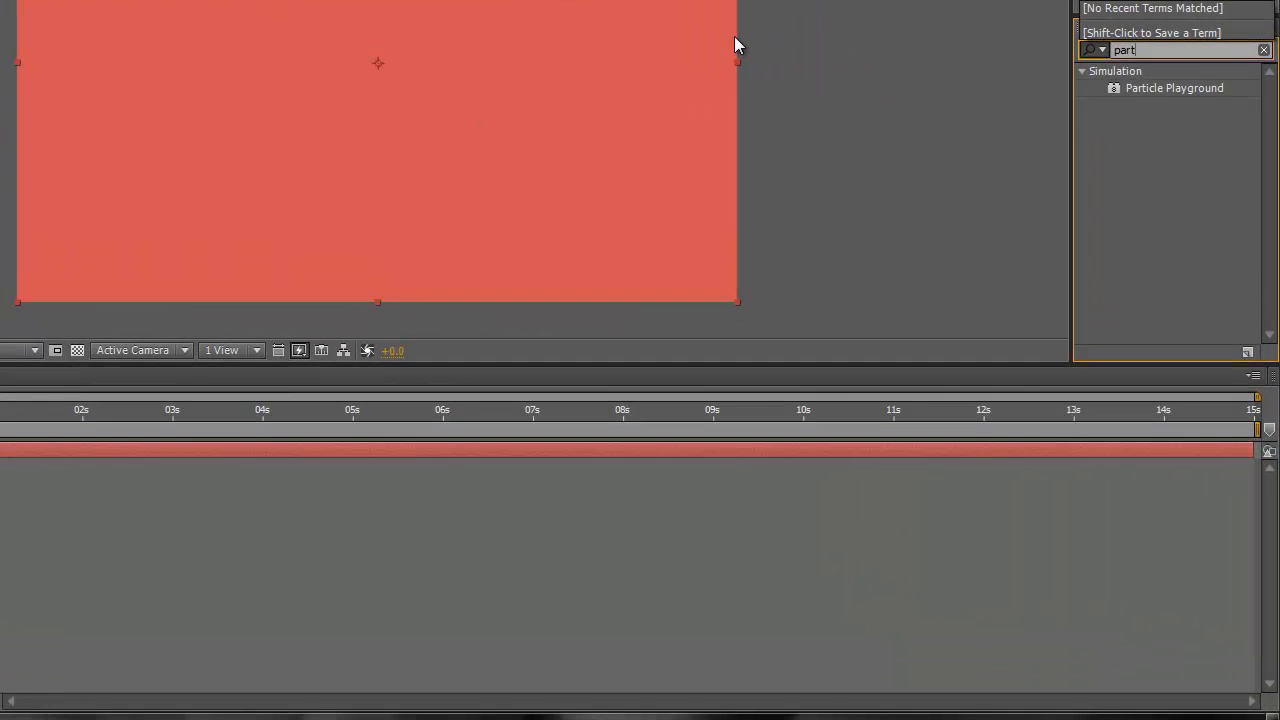
pyautogui.press('BackSpace')
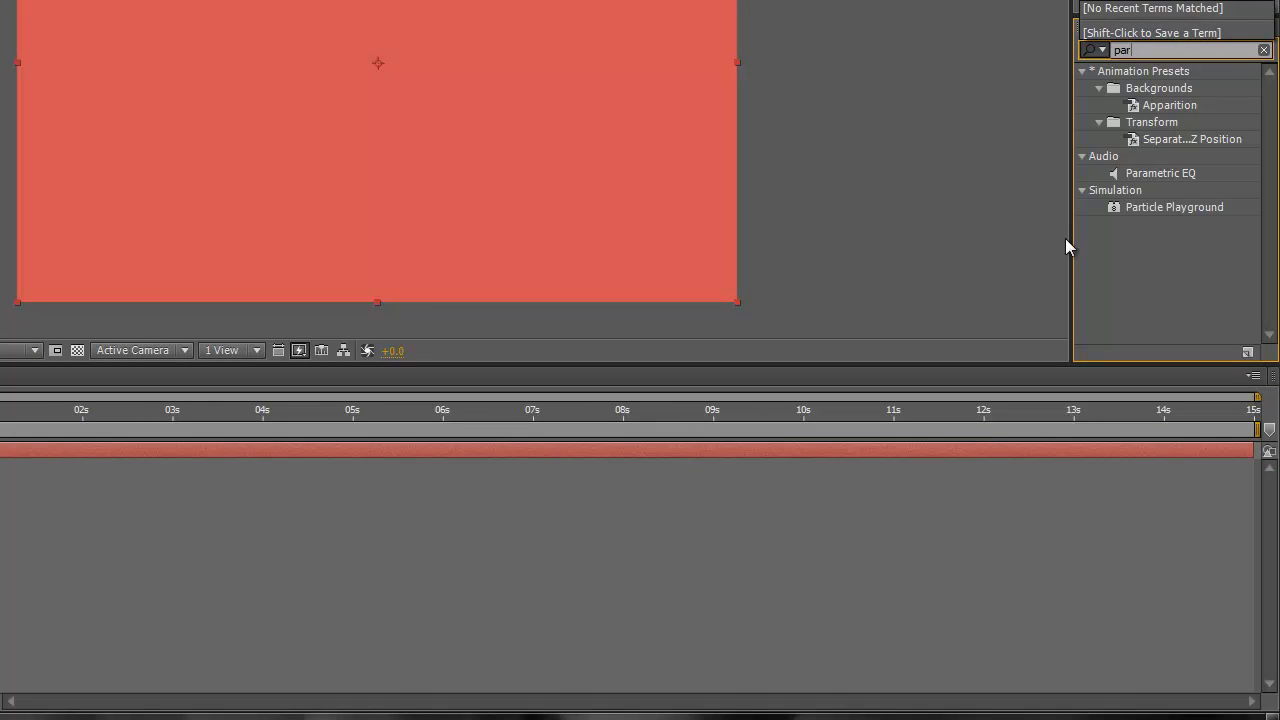
pyautogui.click(1183, 208)
pyautogui.moveTo(1183, 207); pyautogui.dragTo(533, 160)
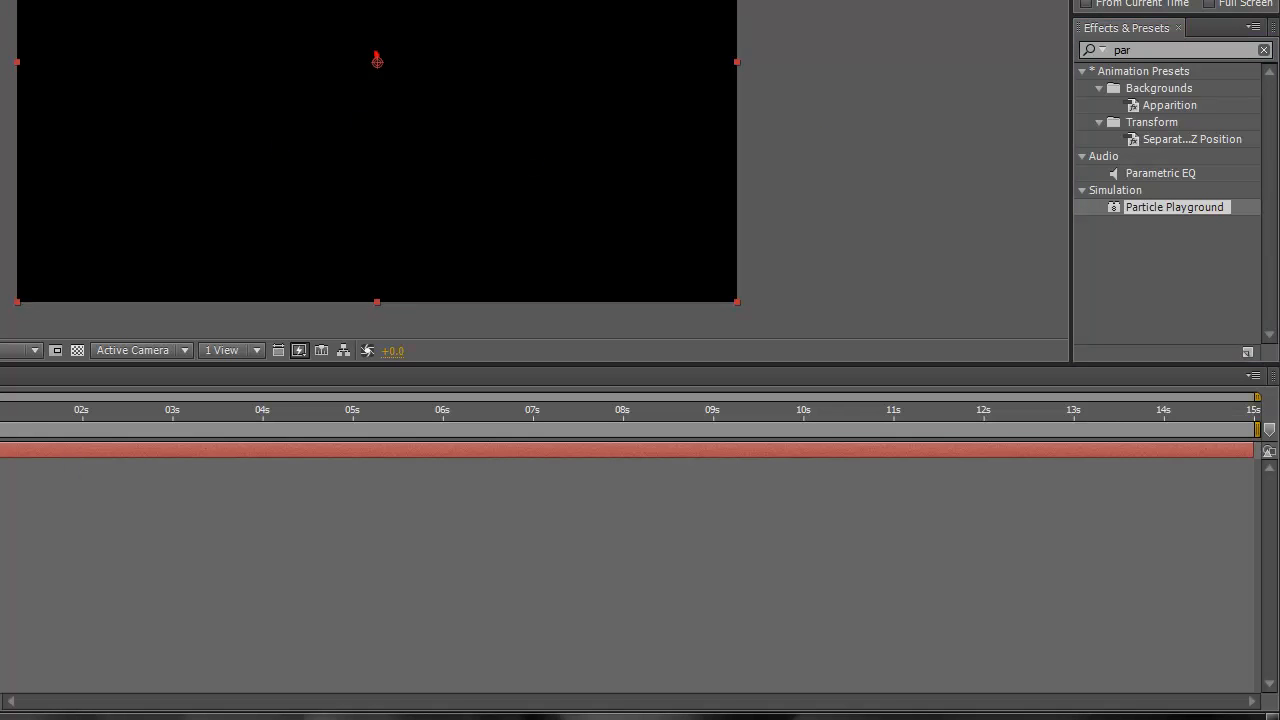
pyautogui.moveTo(0, 420); pyautogui.dragTo(279, 407)
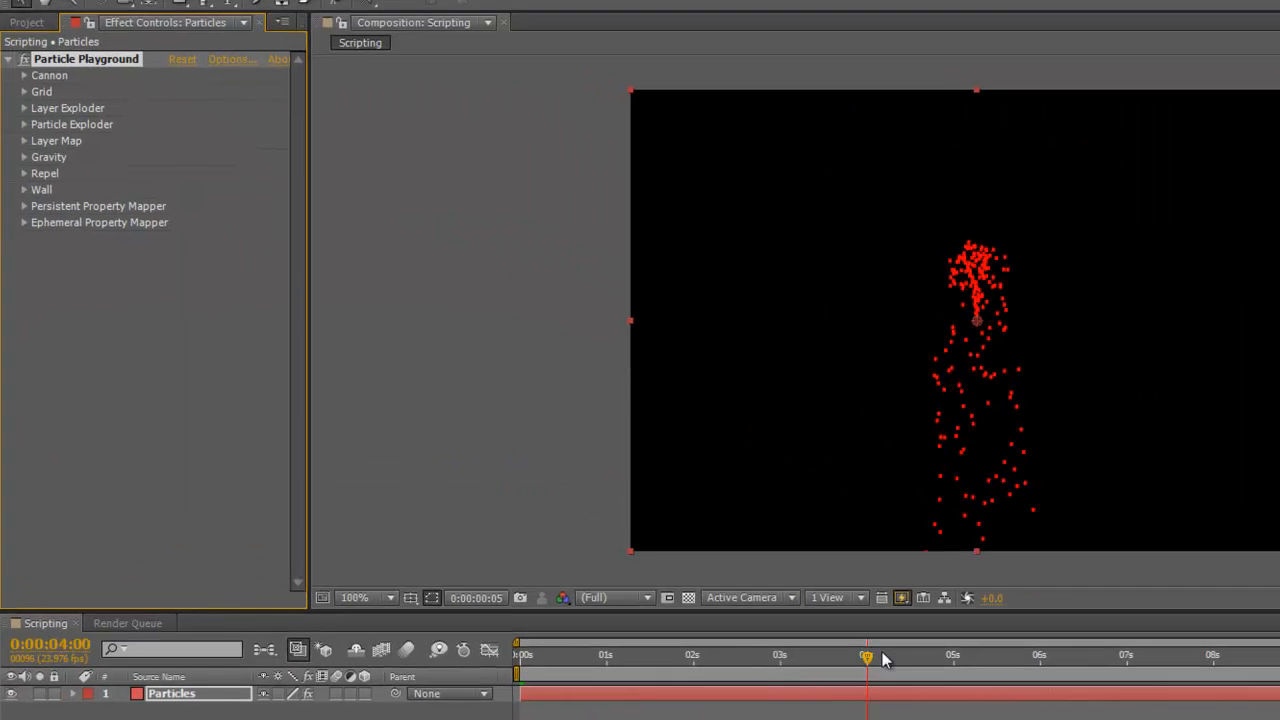
pyautogui.moveTo(882, 652)
pyautogui.mouseDown()
pyautogui.moveTo(932, 652)
pyautogui.moveTo(857, 652)
pyautogui.mouseUp()
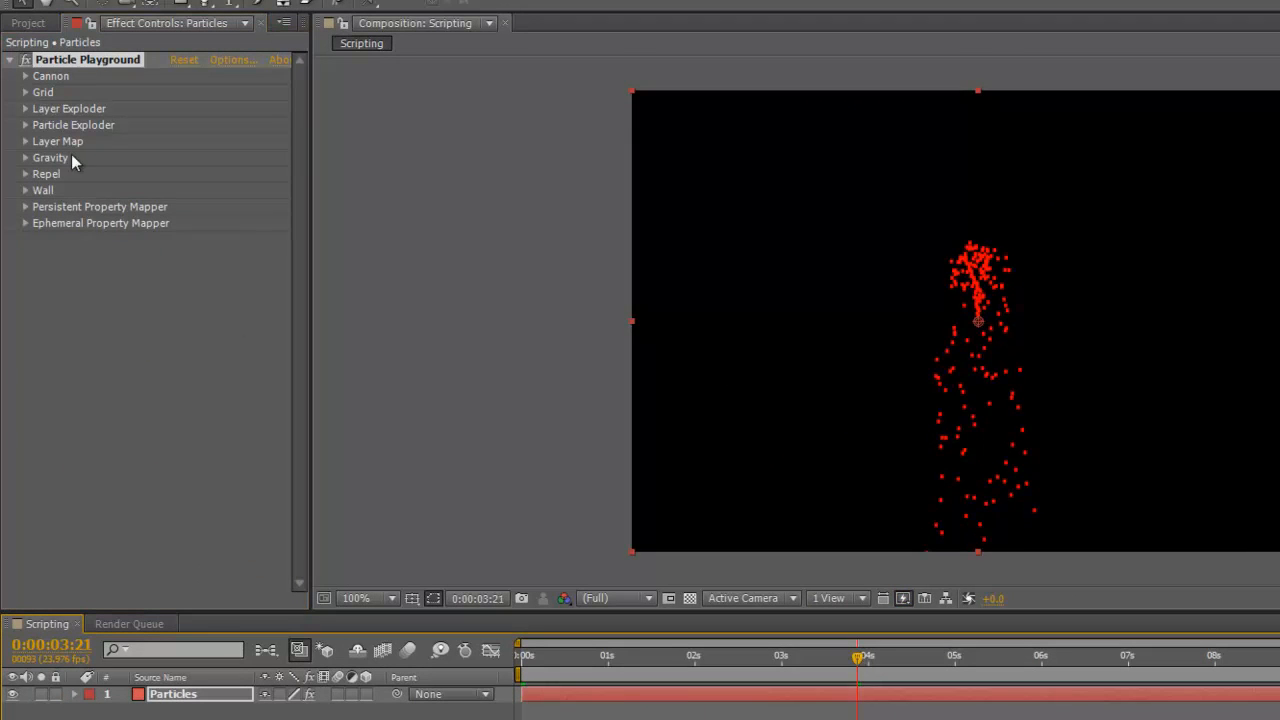
# Show the Cannon settings of Particle Playground and set the cannon's position to 360, 237
pyautogui.click(26, 77)
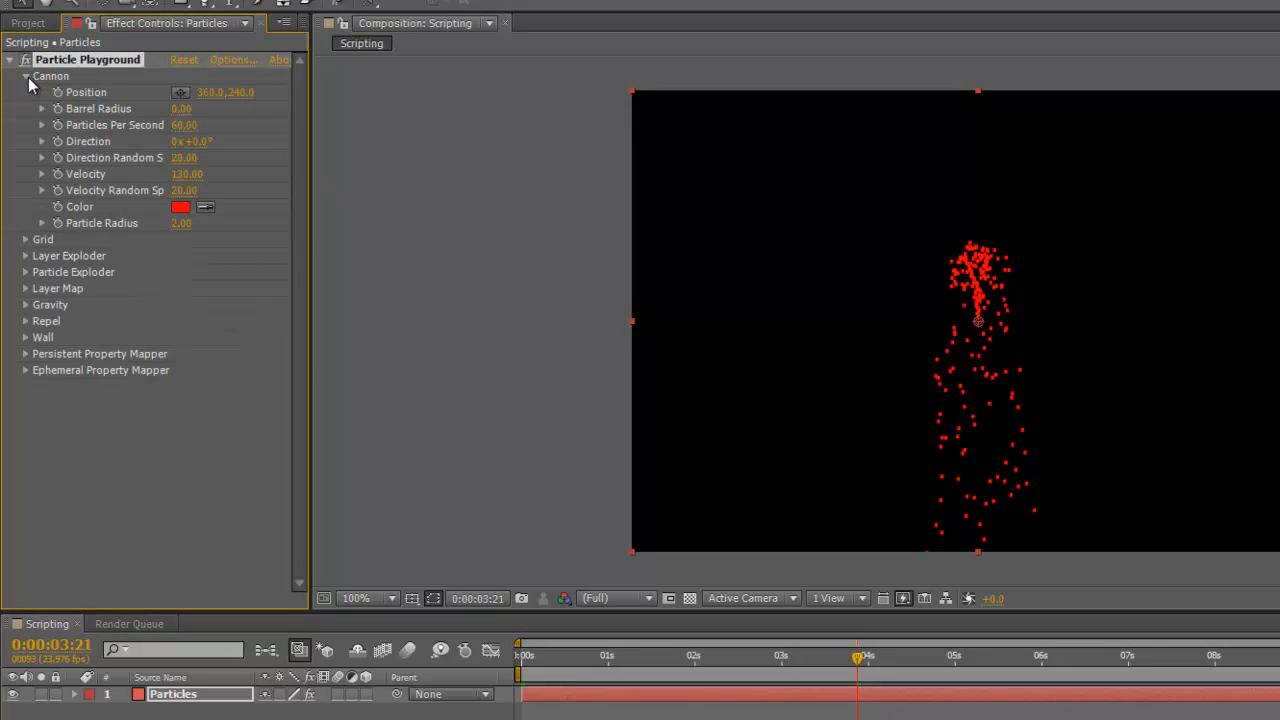
pyautogui.click(26, 77)
pyautogui.click(26, 77)
pyautogui.moveTo(250, 92); pyautogui.dragTo(225, 113)
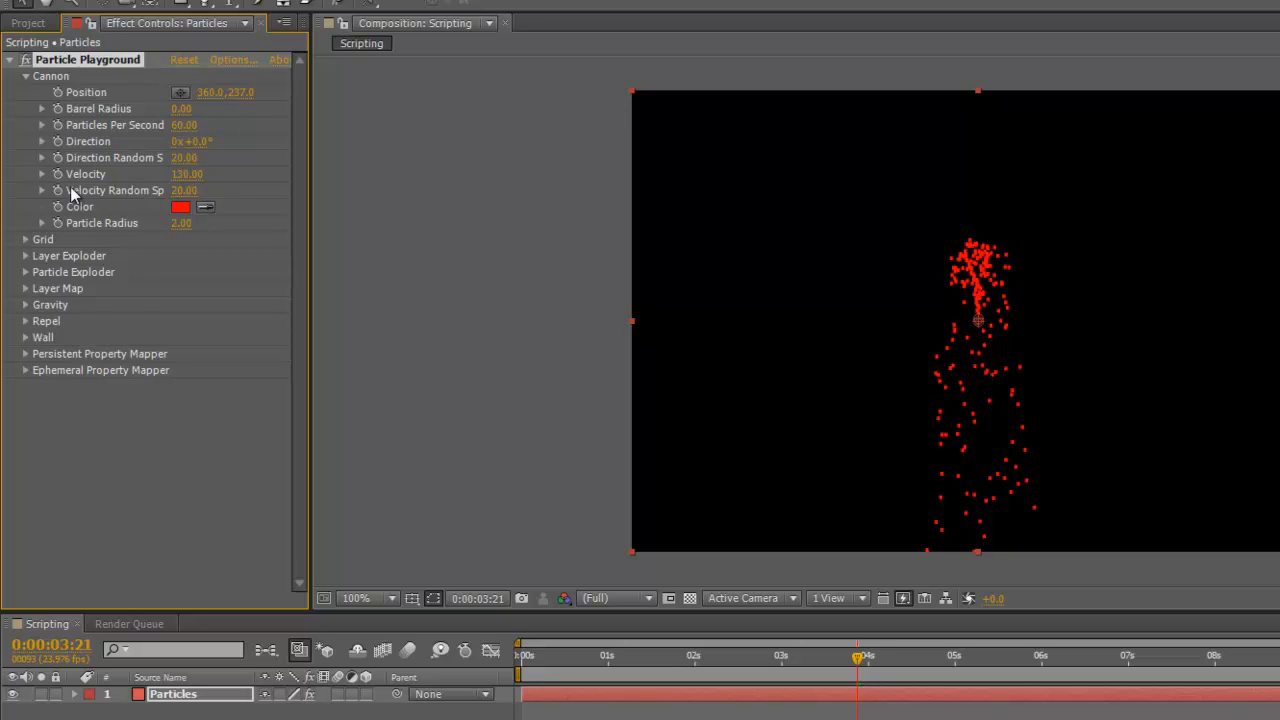
# Add the expression wiggle(3,5) to the cannon's position and scrub the timeline to preview the motion
pyautogui.keyDown('alt'); pyautogui.click(57, 92); pyautogui.keyUp('alt')
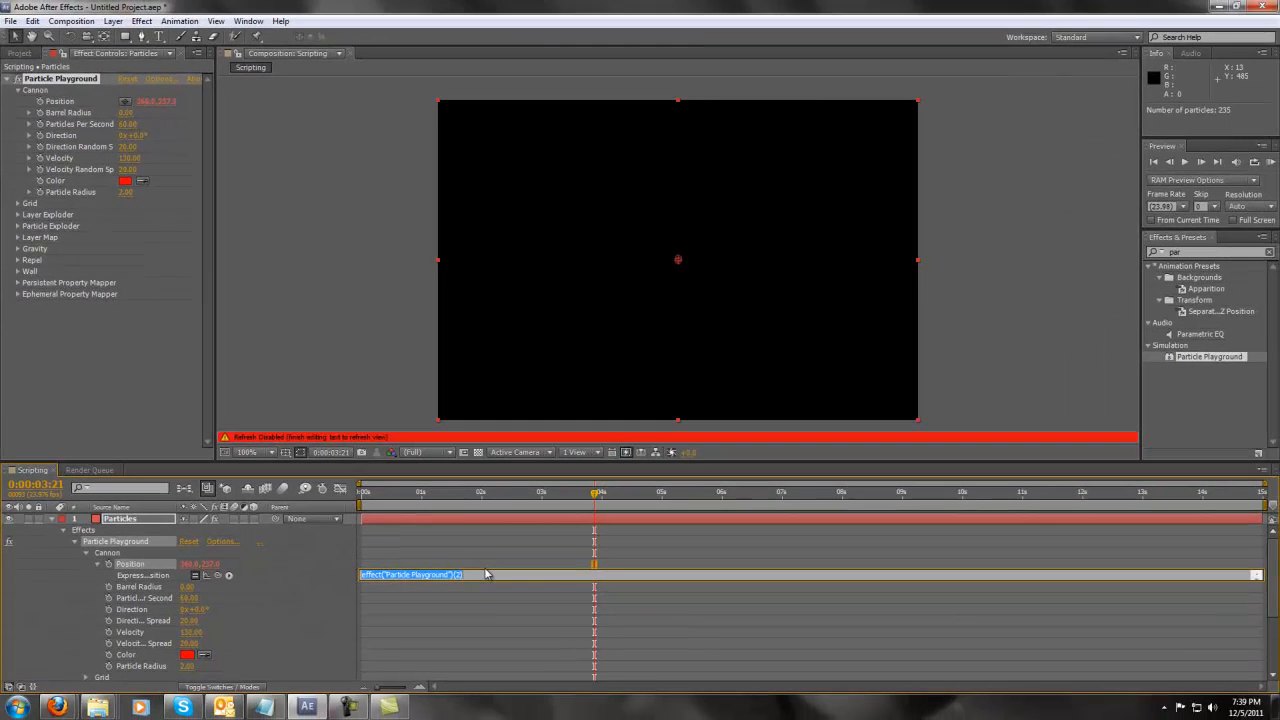
pyautogui.write('wiggle')
pyautogui.write('5')
pyautogui.click(423, 607)
pyautogui.click(436, 494)
pyautogui.moveTo(428, 501); pyautogui.dragTo(506, 514)
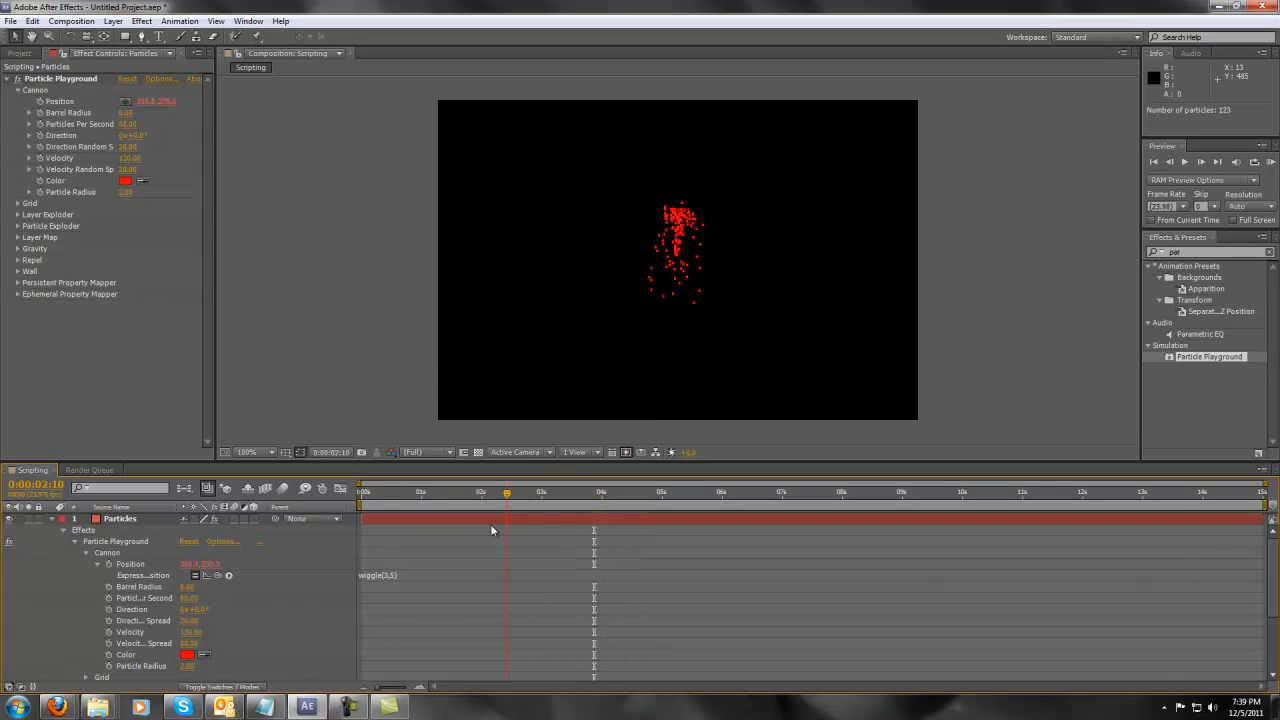
# Change the cannon position expression to wiggle(3,50) and scrub to 0:00:04:22 to check it
pyautogui.click(378, 575)
pyautogui.click(396, 575)
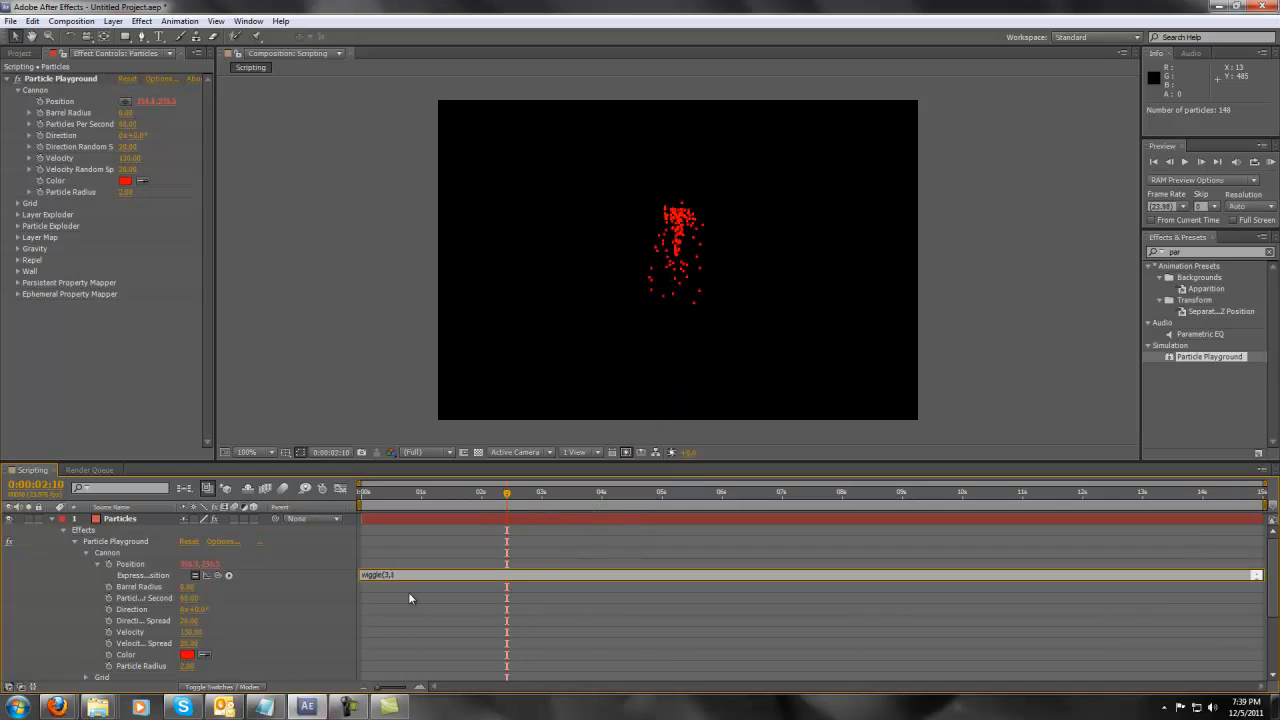
pyautogui.click(409, 597)
pyautogui.moveTo(471, 500); pyautogui.dragTo(657, 503)
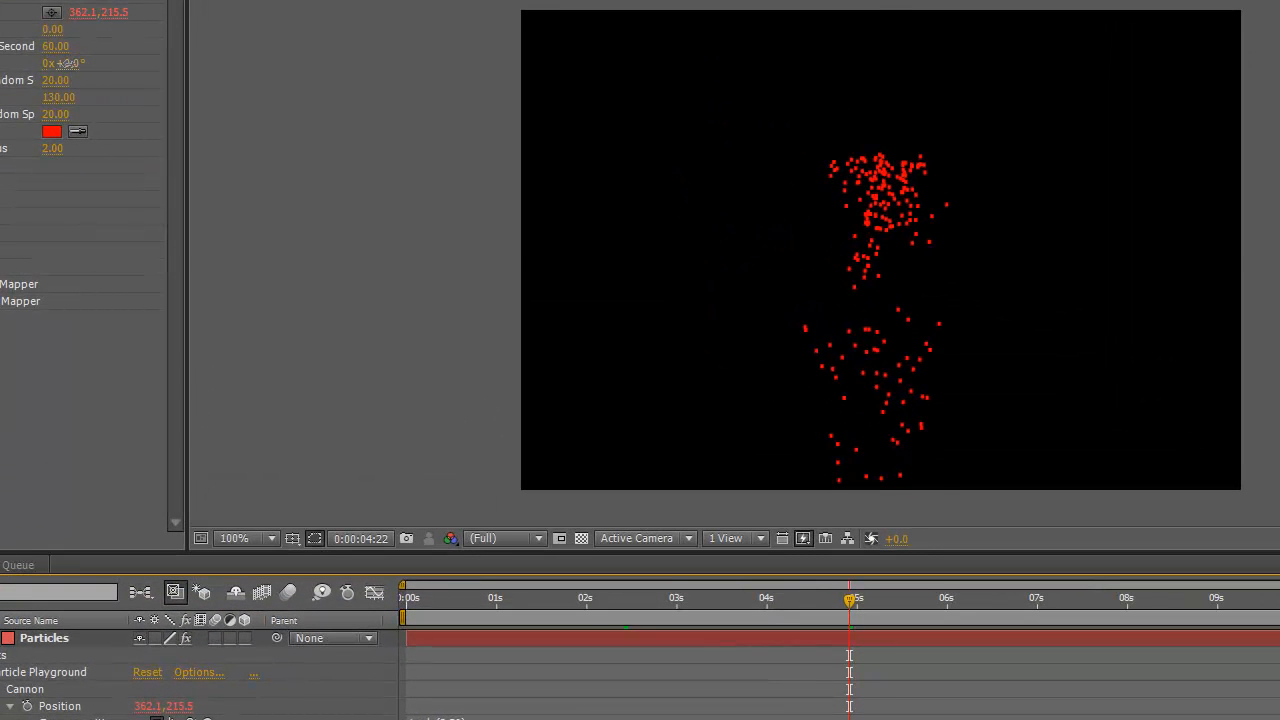
# Set the cannon's direction to 68° and preview the redirected particle stream along the timeline
pyautogui.moveTo(64, 63); pyautogui.dragTo(292, 248)
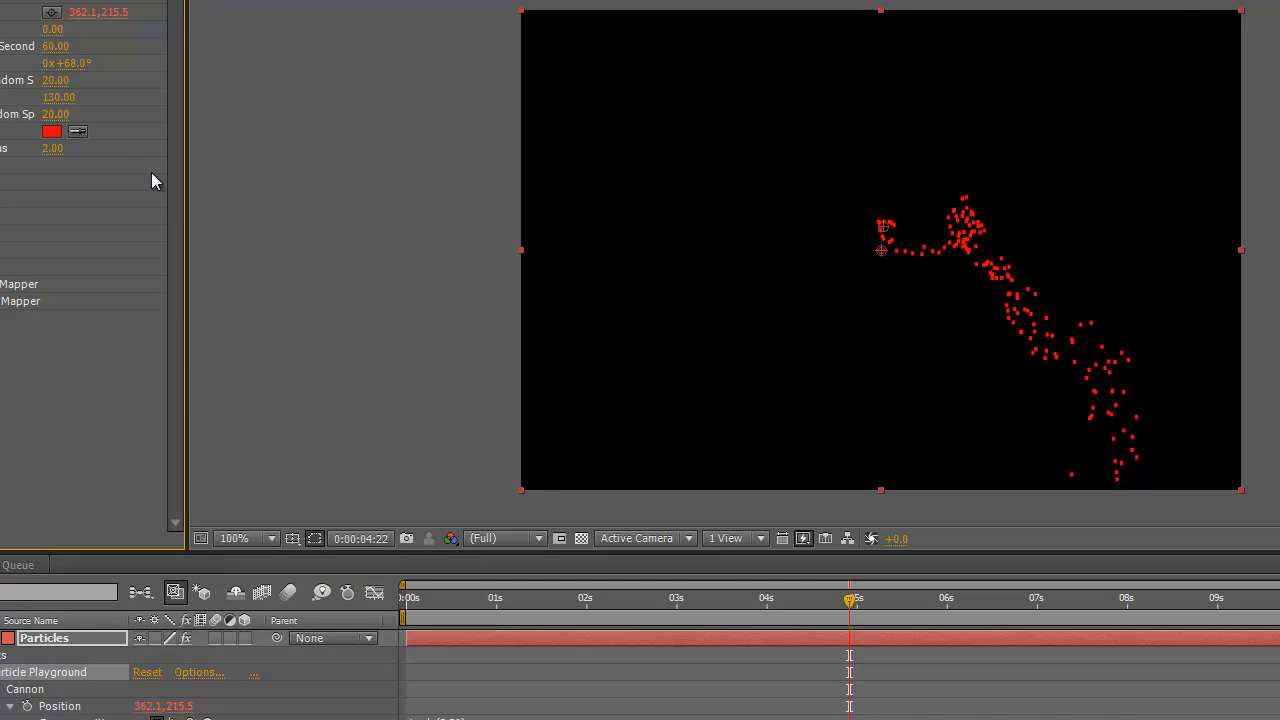
pyautogui.click(427, 405)
pyautogui.moveTo(752, 598); pyautogui.dragTo(540, 603)
pyautogui.press('space')
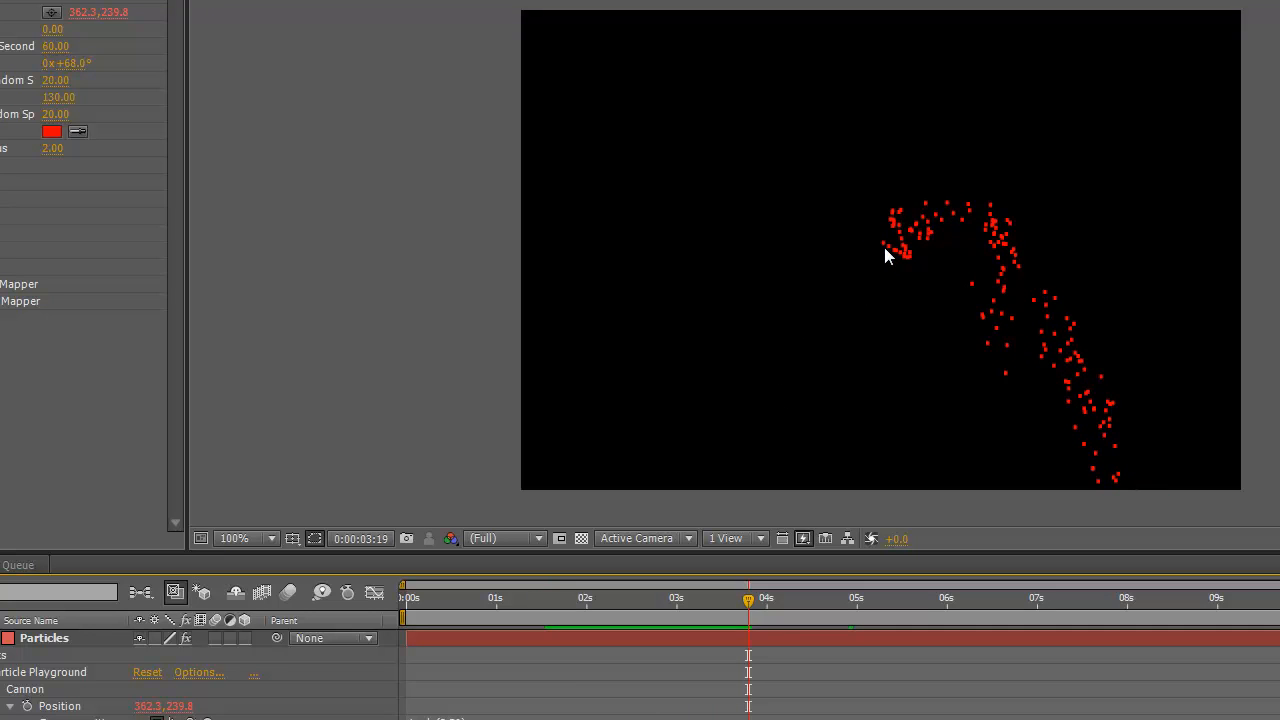
pyautogui.moveTo(499, 603); pyautogui.dragTo(631, 609)
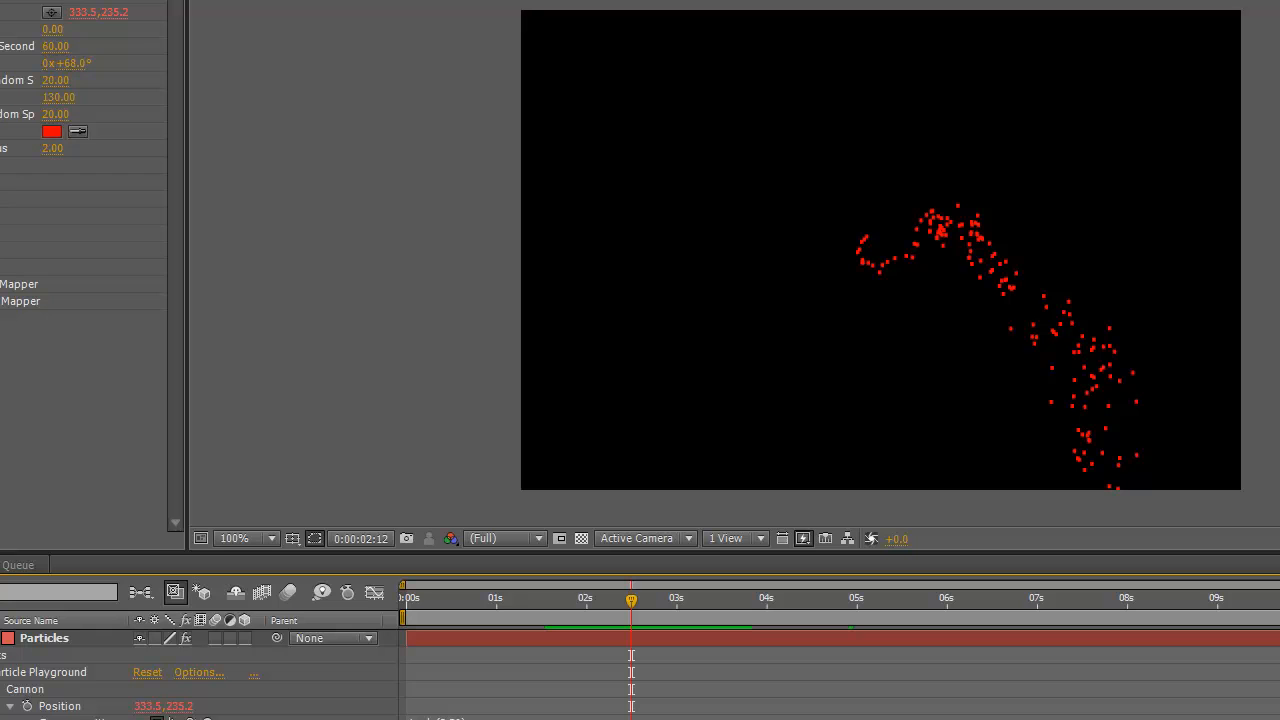
pyautogui.moveTo(539, 623); pyautogui.dragTo(477, 617)
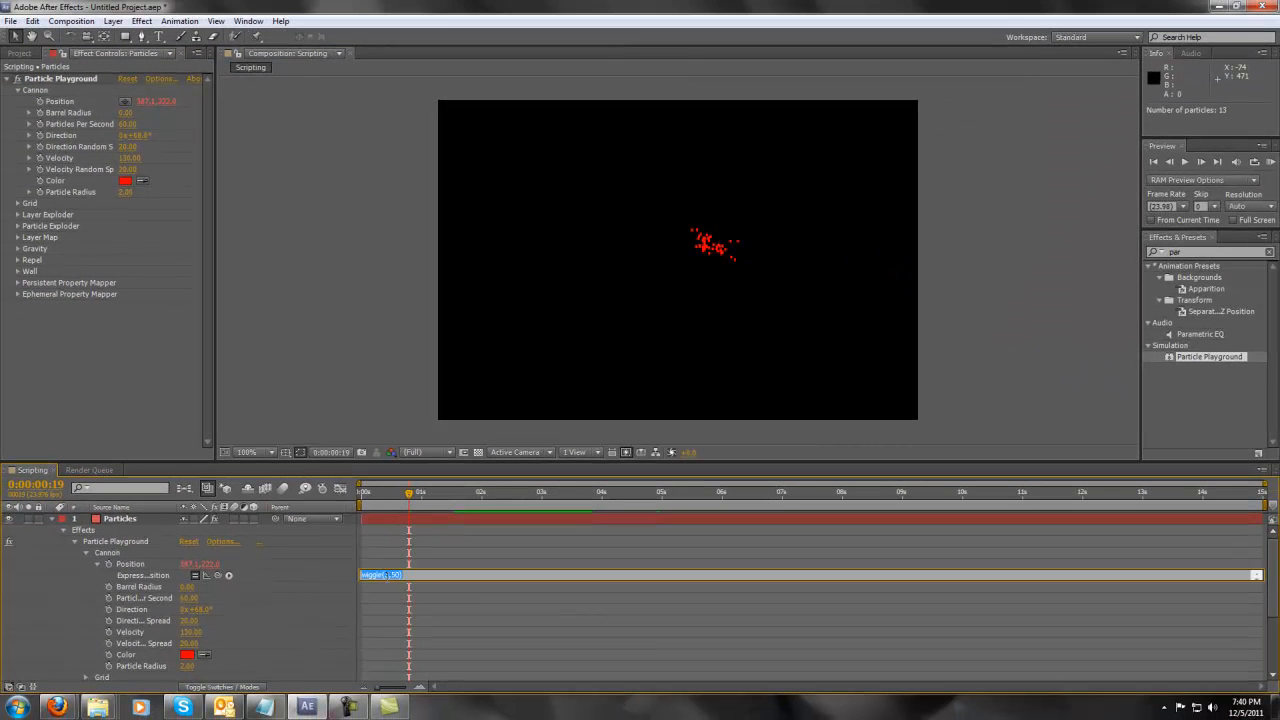
# Raise the wiggle amount in the cannon position expression to wiggle(3,100) and play the animation
pyautogui.click(386, 575)
pyautogui.press('BackSpace')
pyautogui.press('KP_Enter')
pyautogui.press('space')
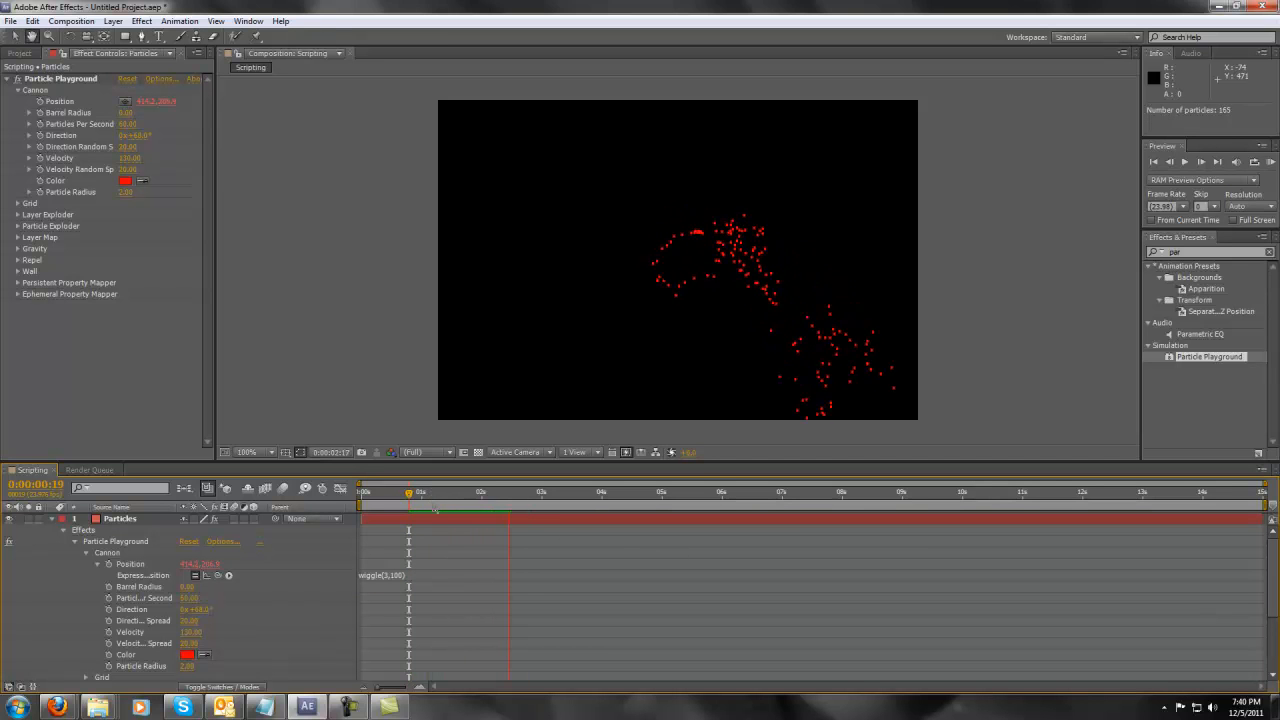
# Raise the wiggle frequency so the cannon position expression reads wiggle(5,100), and play back the animation
pyautogui.click(387, 578)
pyautogui.click(410, 617)
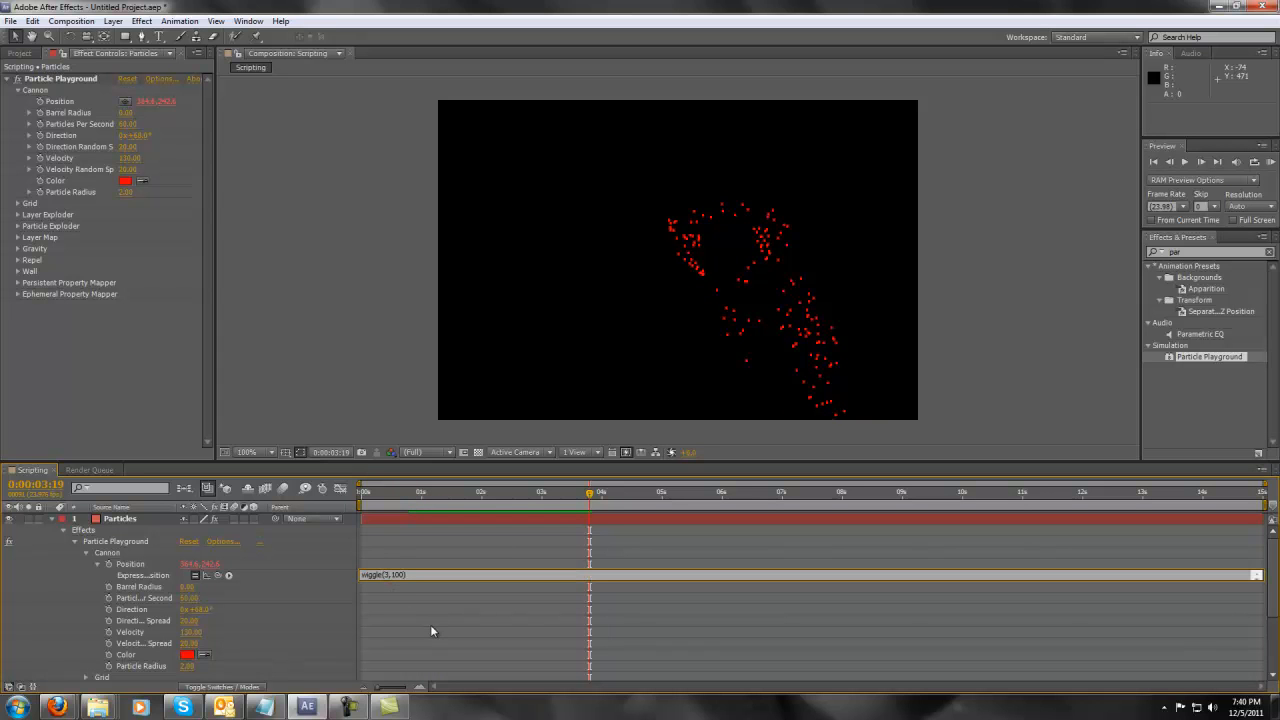
pyautogui.click(446, 633)
pyautogui.moveTo(463, 497); pyautogui.dragTo(448, 500)
pyautogui.press('space')
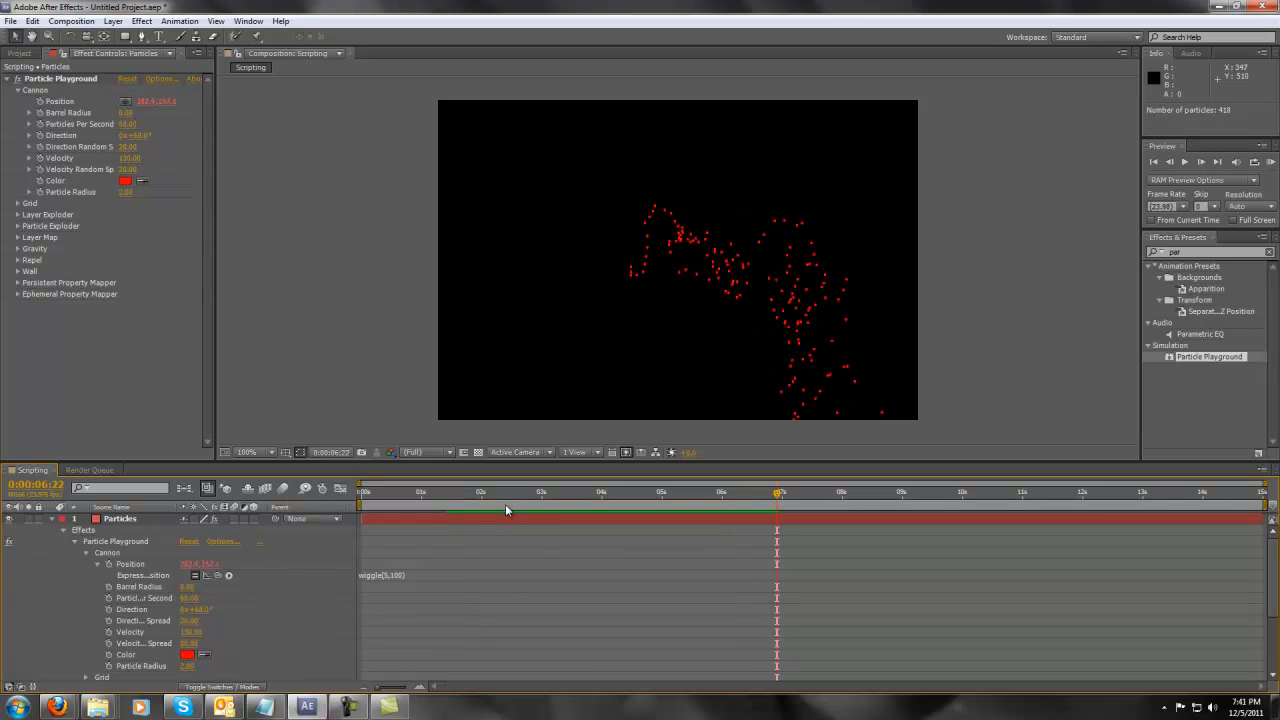
pyautogui.moveTo(487, 512); pyautogui.dragTo(522, 525)
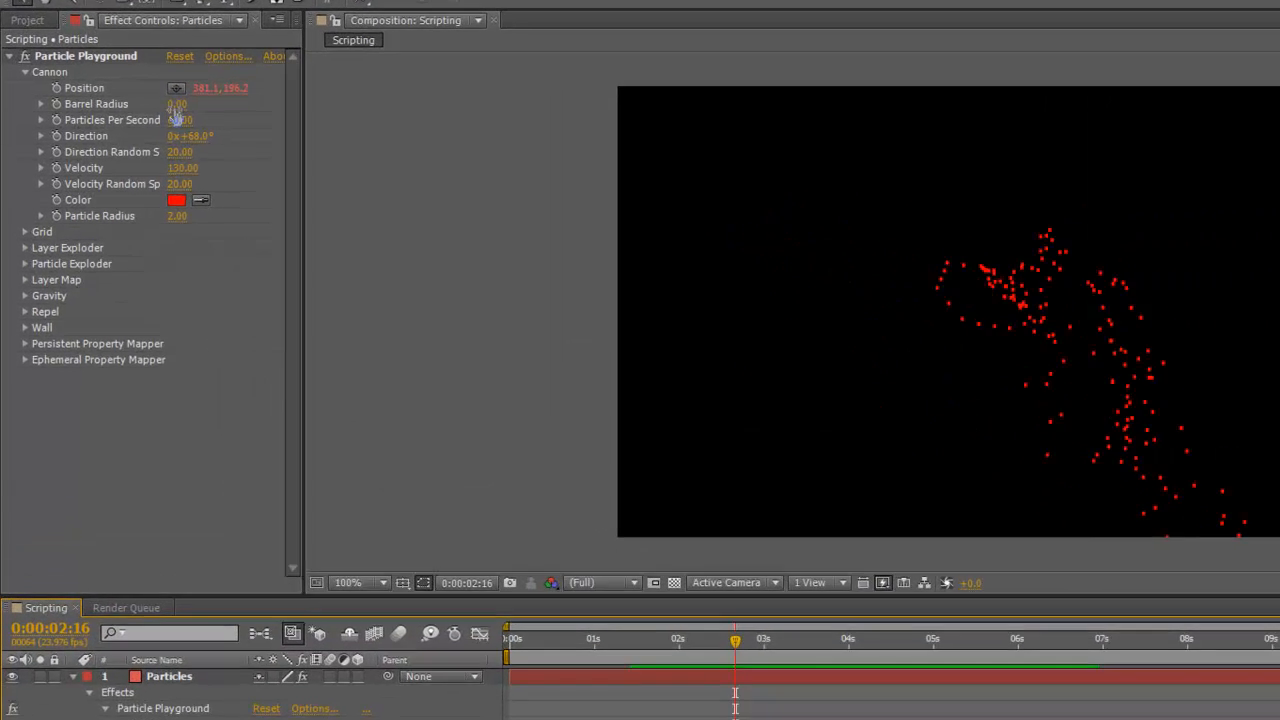
# Set the cannon's barrel radius to 76
pyautogui.moveTo(176, 110); pyautogui.dragTo(307, 149)
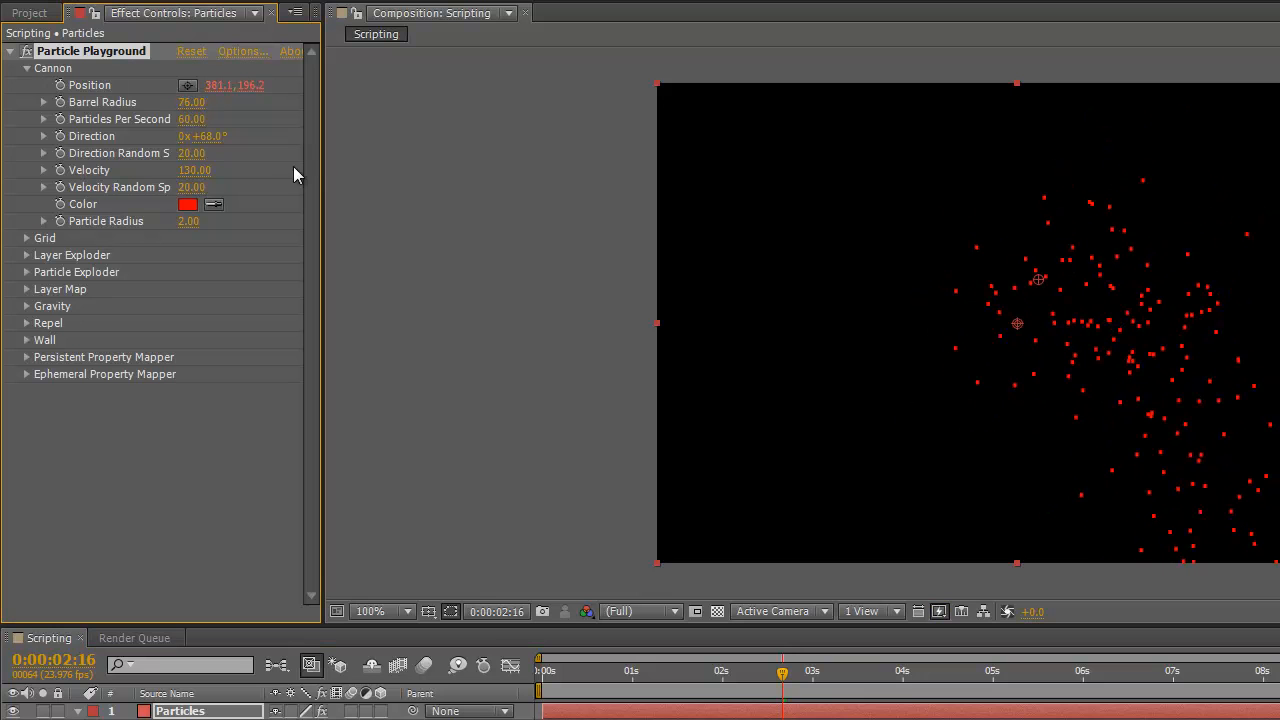
# Reduce the cannon's barrel radius and drive its direction with the expression wiggle(5,100), previewing the particle stream
pyautogui.moveTo(195, 104); pyautogui.dragTo(125, 106)
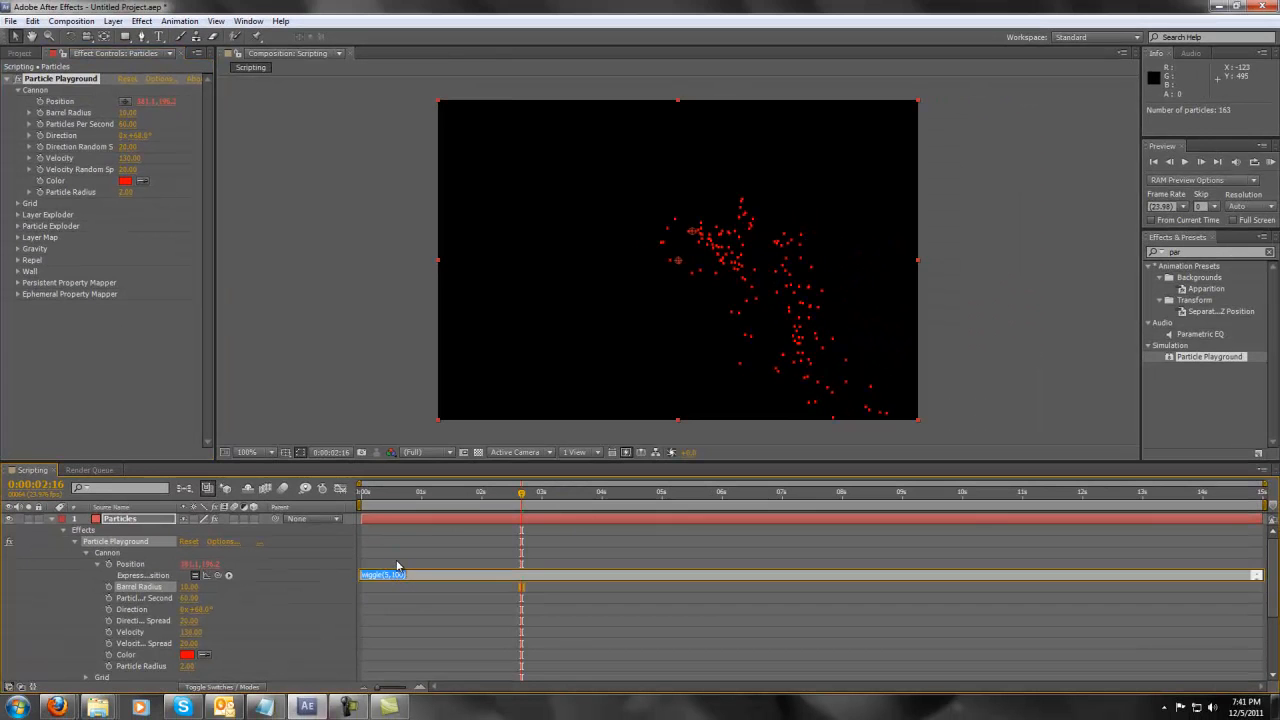
pyautogui.keyDown('alt'); pyautogui.click(40, 135); pyautogui.keyUp('alt')
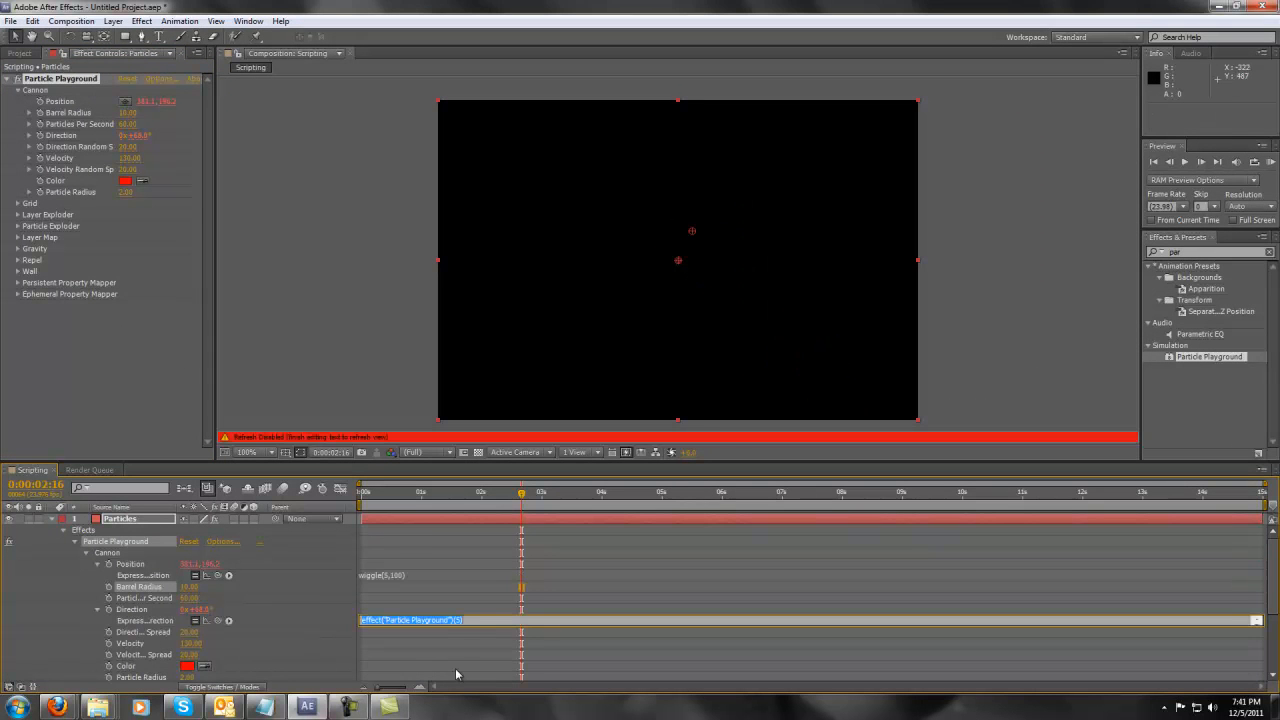
pyautogui.write('wiggle(5,100)')
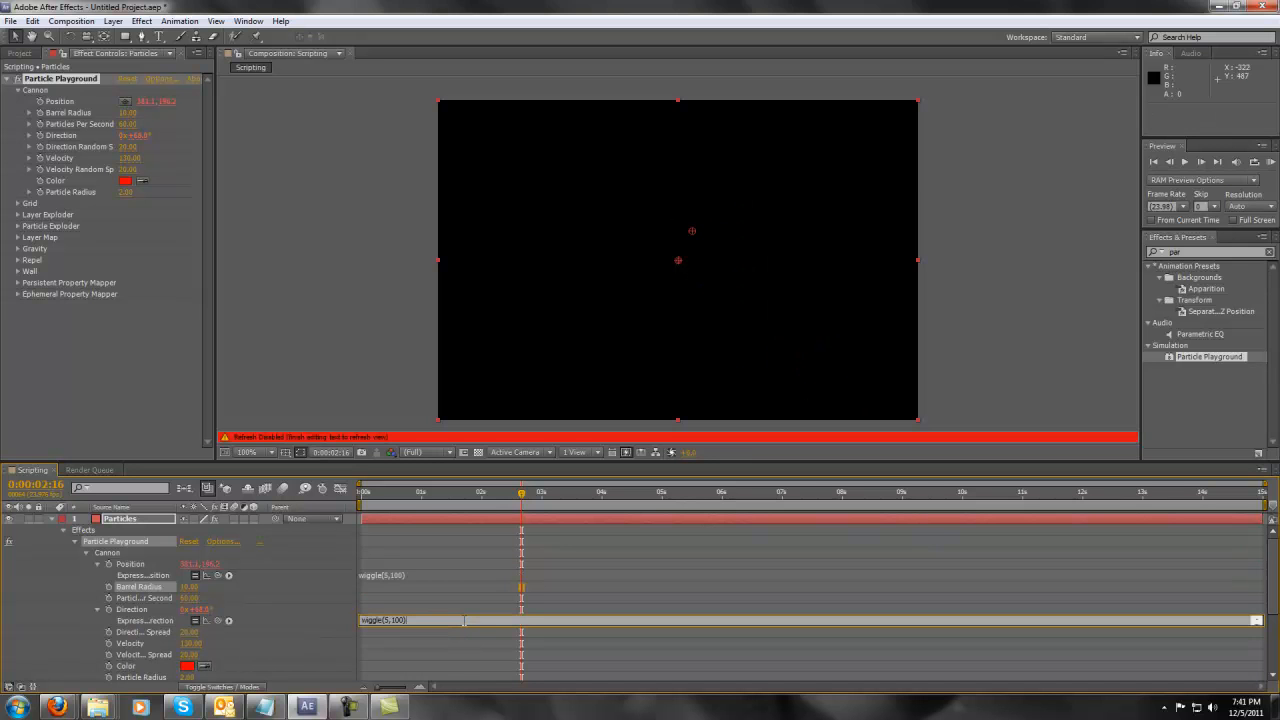
pyautogui.click(470, 558)
pyautogui.press('space')
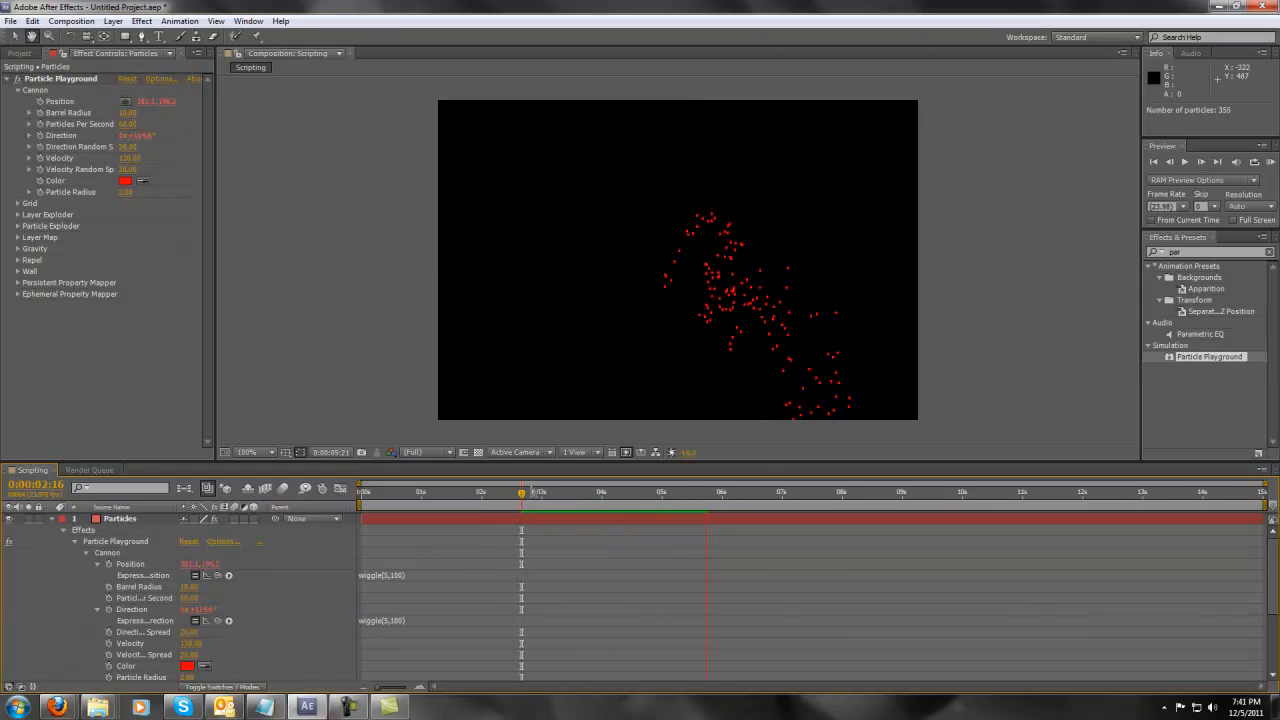
pyautogui.press('space')
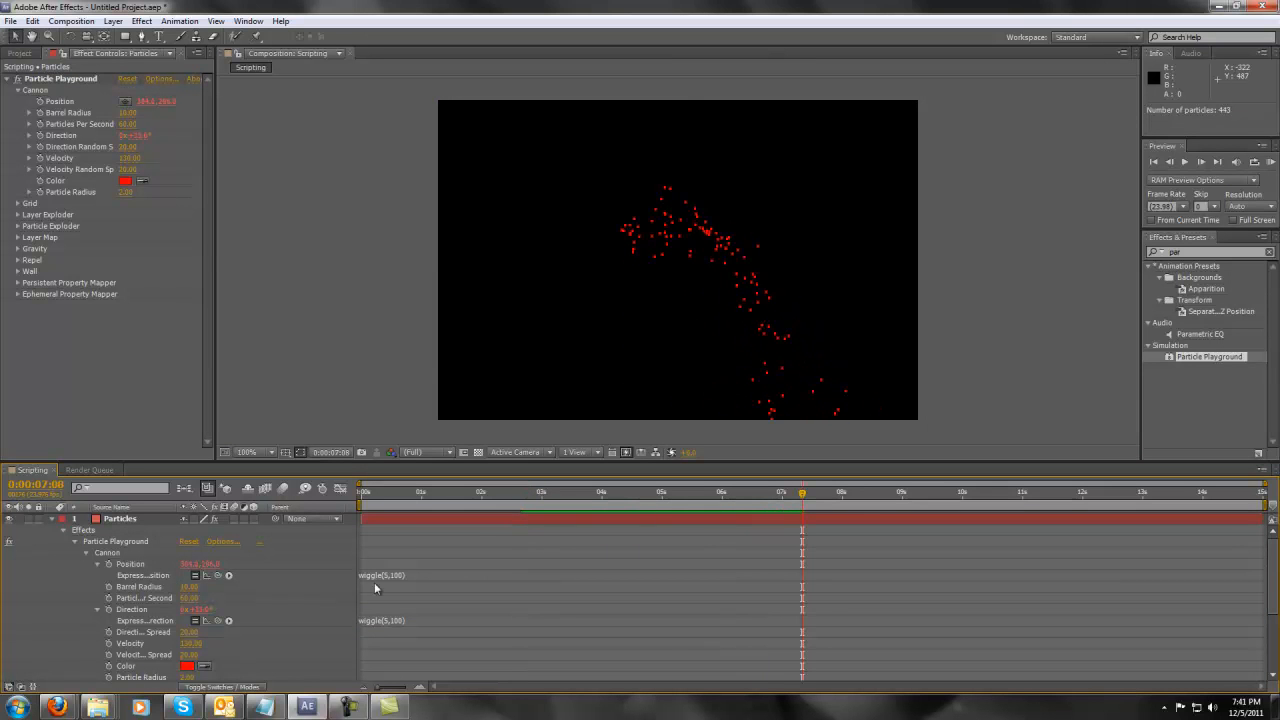
# Lower the wiggle frequency in the cannon direction expression to wiggle(1,100) and preview it from about one second
pyautogui.click(390, 622)
pyautogui.click(429, 621)
pyautogui.press('Left')
pyautogui.press('Left')
pyautogui.press('Left')
pyautogui.press('Left')
pyautogui.press('Left')
pyautogui.press('BackSpace')
pyautogui.press('BackSpace')
pyautogui.press('BackSpace')
pyautogui.press('BackSpace')
pyautogui.press('BackSpace')
pyautogui.press('BackSpace')
pyautogui.press('BackSpace')
pyautogui.press('BackSpace')
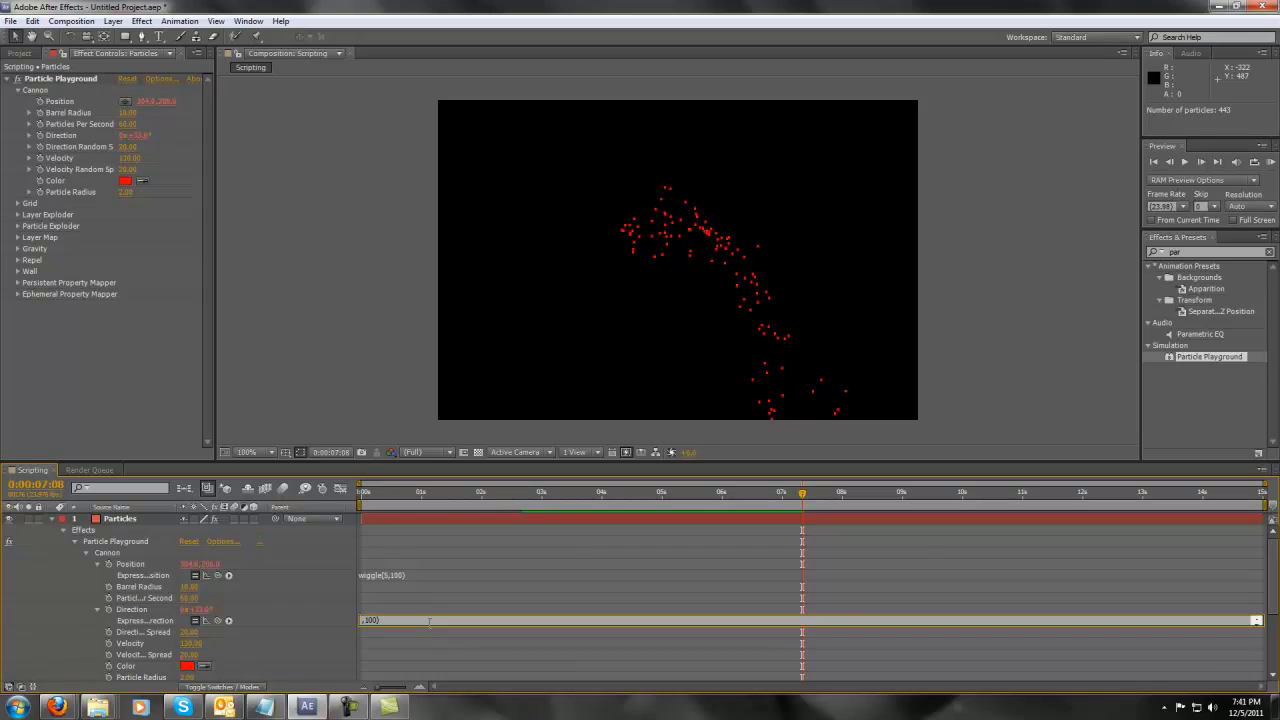
pyautogui.write('wiggle(1')
pyautogui.click(610, 540)
pyautogui.click(444, 494)
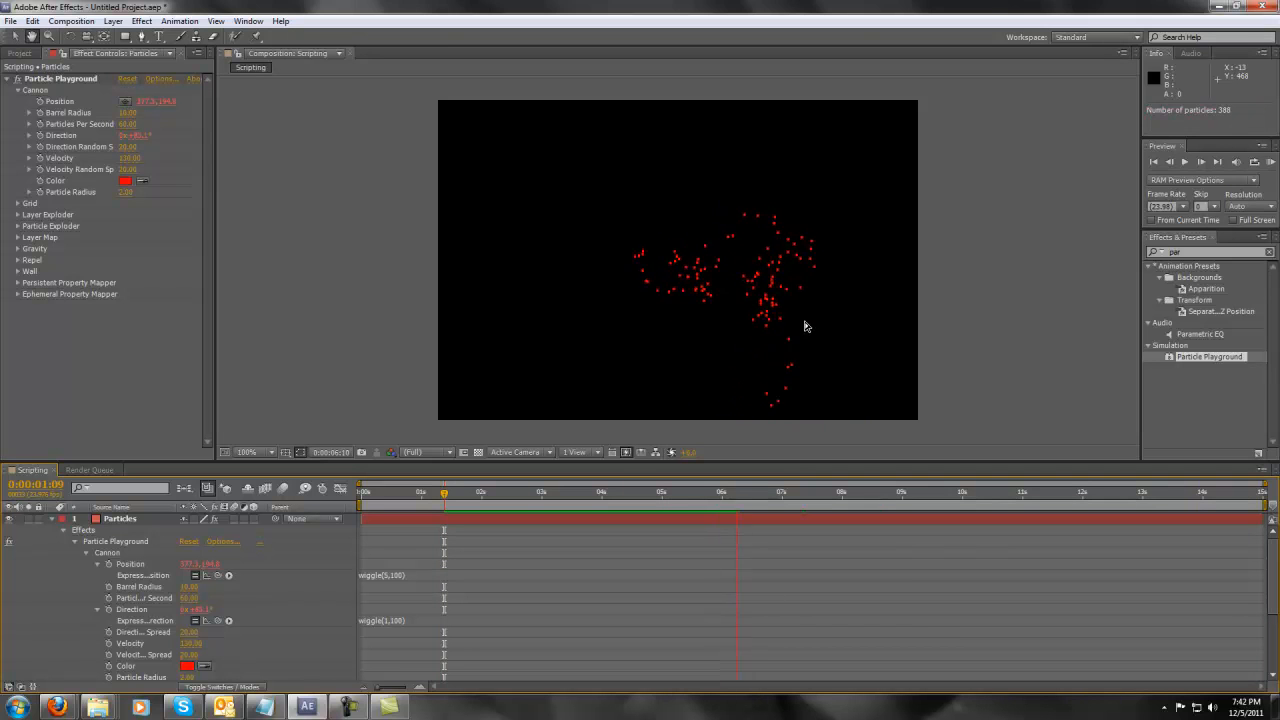
# Change the cannon direction expression to wiggle(20,100) and play back the animation
pyautogui.click(393, 621)
pyautogui.click(388, 620)
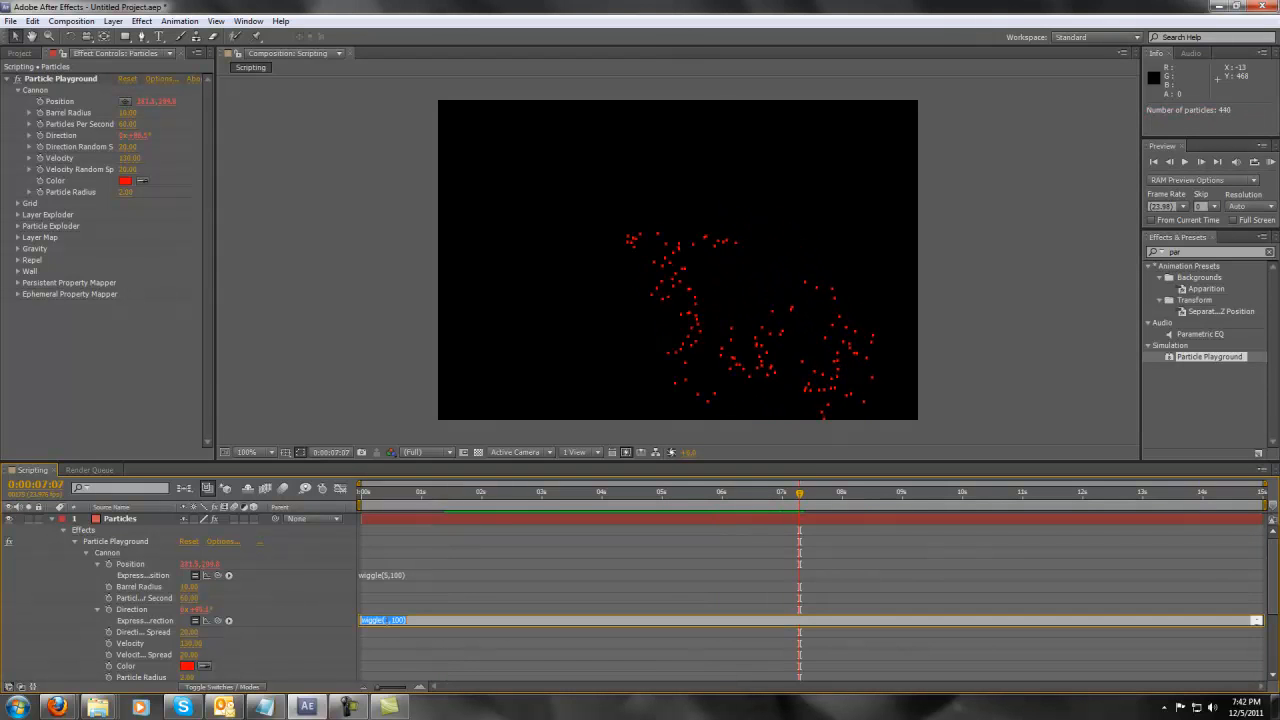
pyautogui.write('20')
pyautogui.click(506, 620)
pyautogui.press('space')
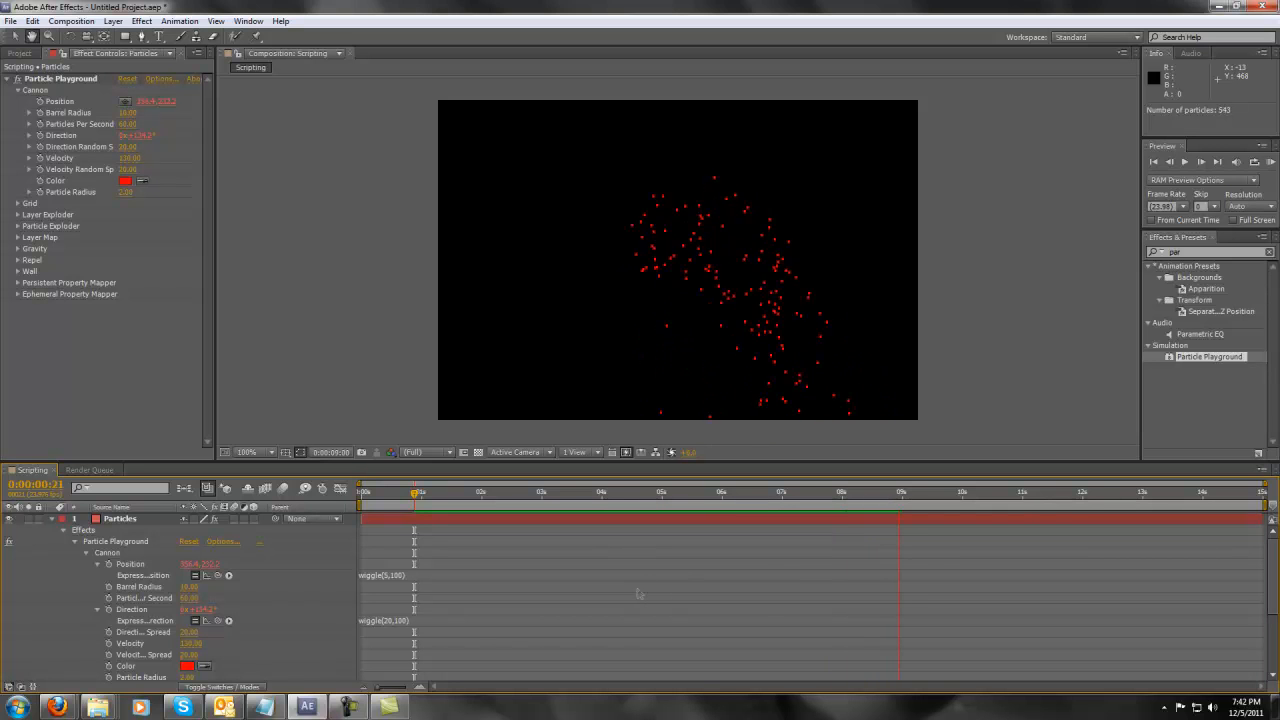
pyautogui.click(432, 493)
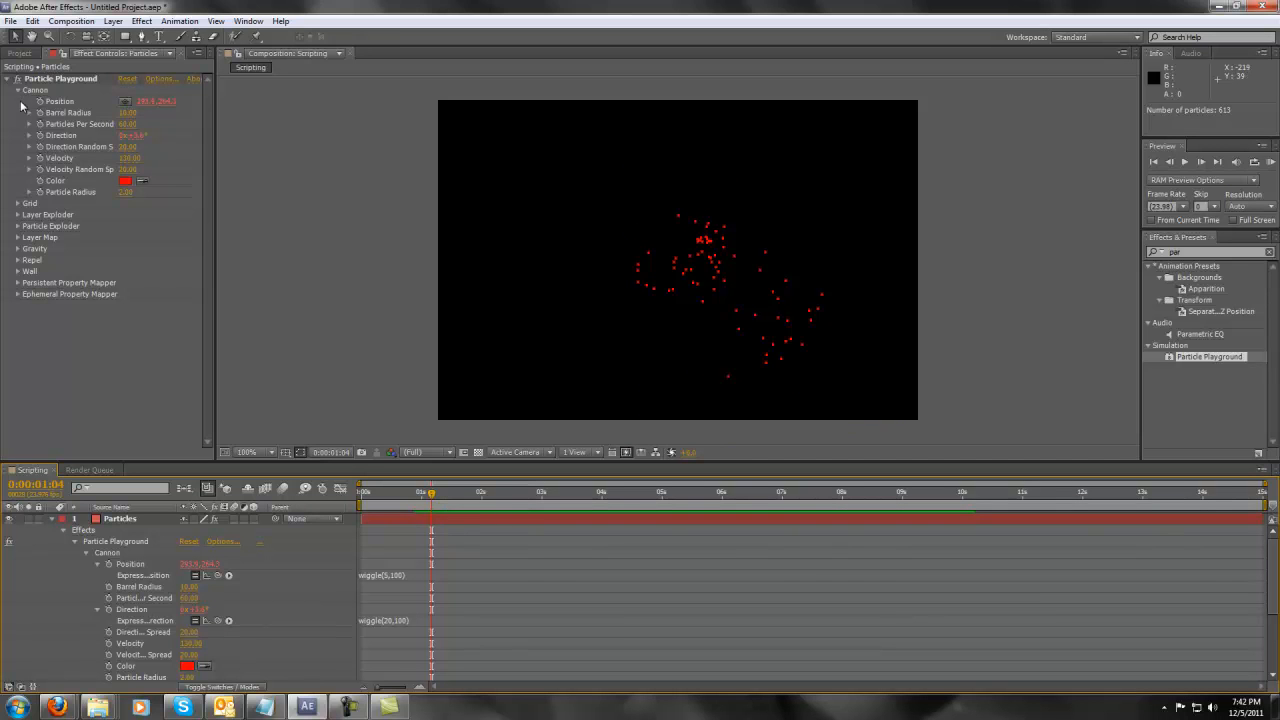
# Remove Particle Playground from the Particles layer and apply the Turbulent Noise effect in its place
pyautogui.click(50, 80)
pyautogui.press('Delete')
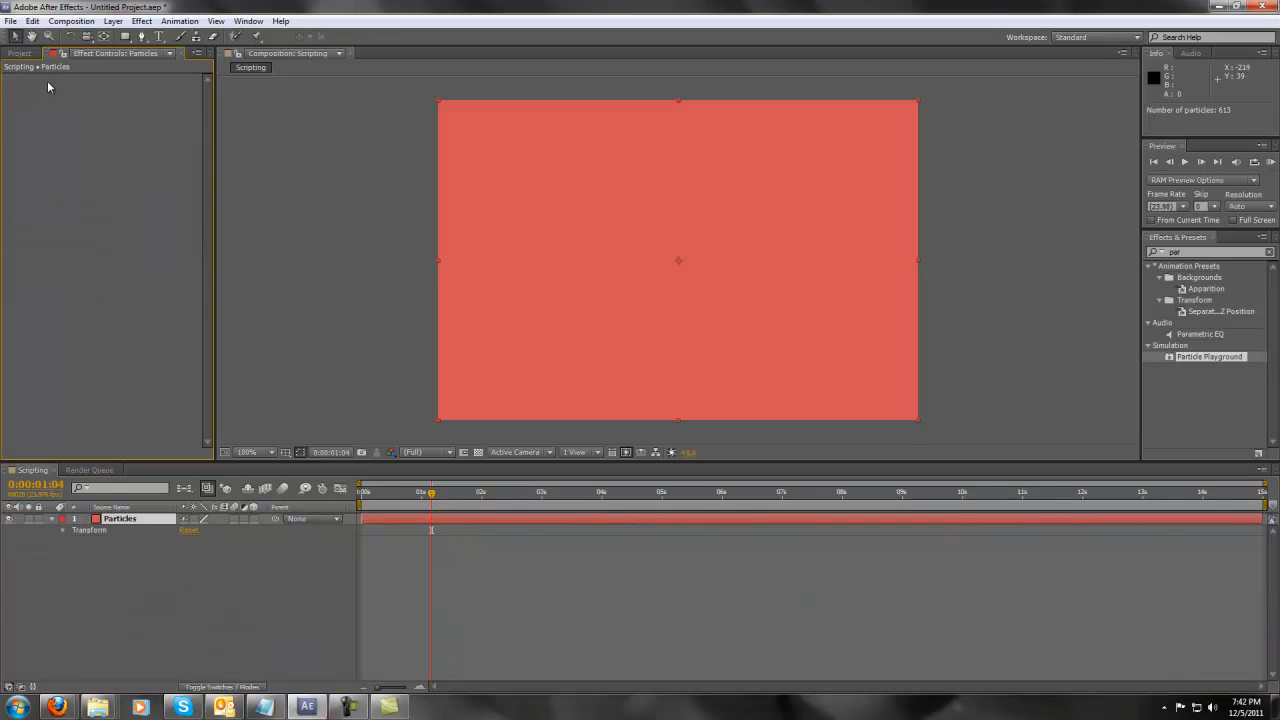
pyautogui.click(1227, 253)
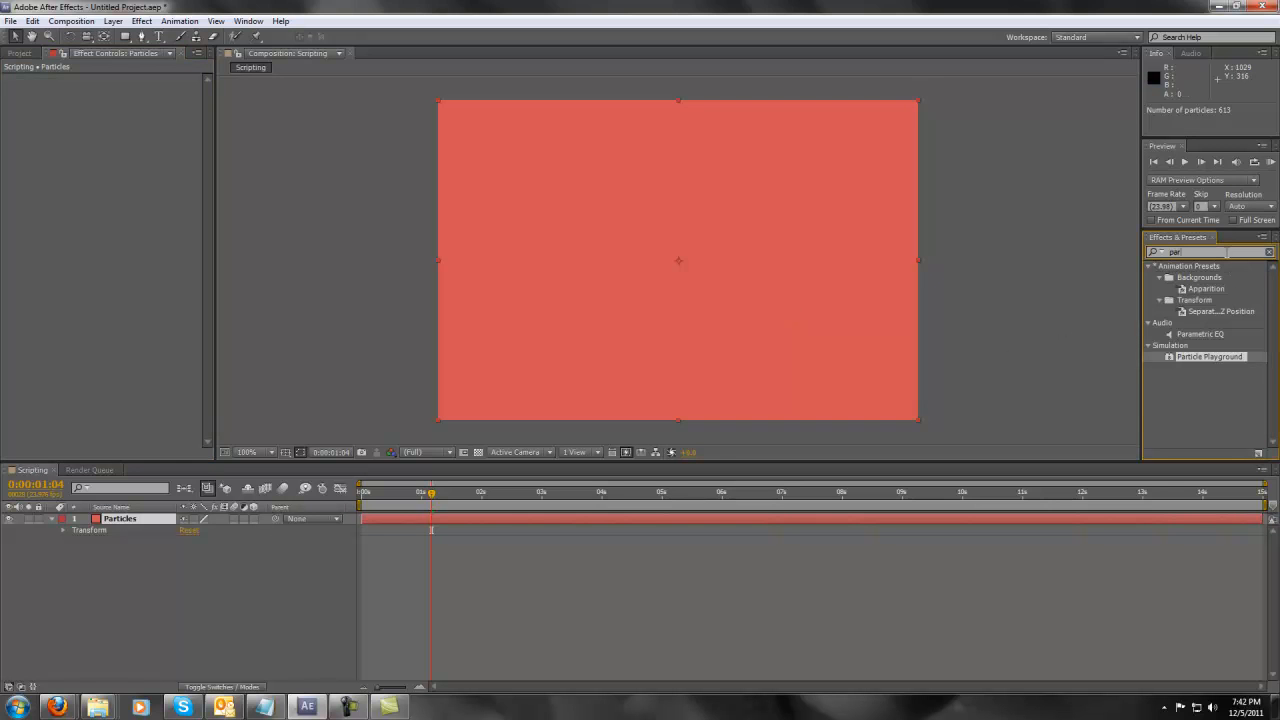
pyautogui.press('BackSpace')
pyautogui.press('BackSpace')
pyautogui.press('BackSpace')
pyautogui.write('turb')
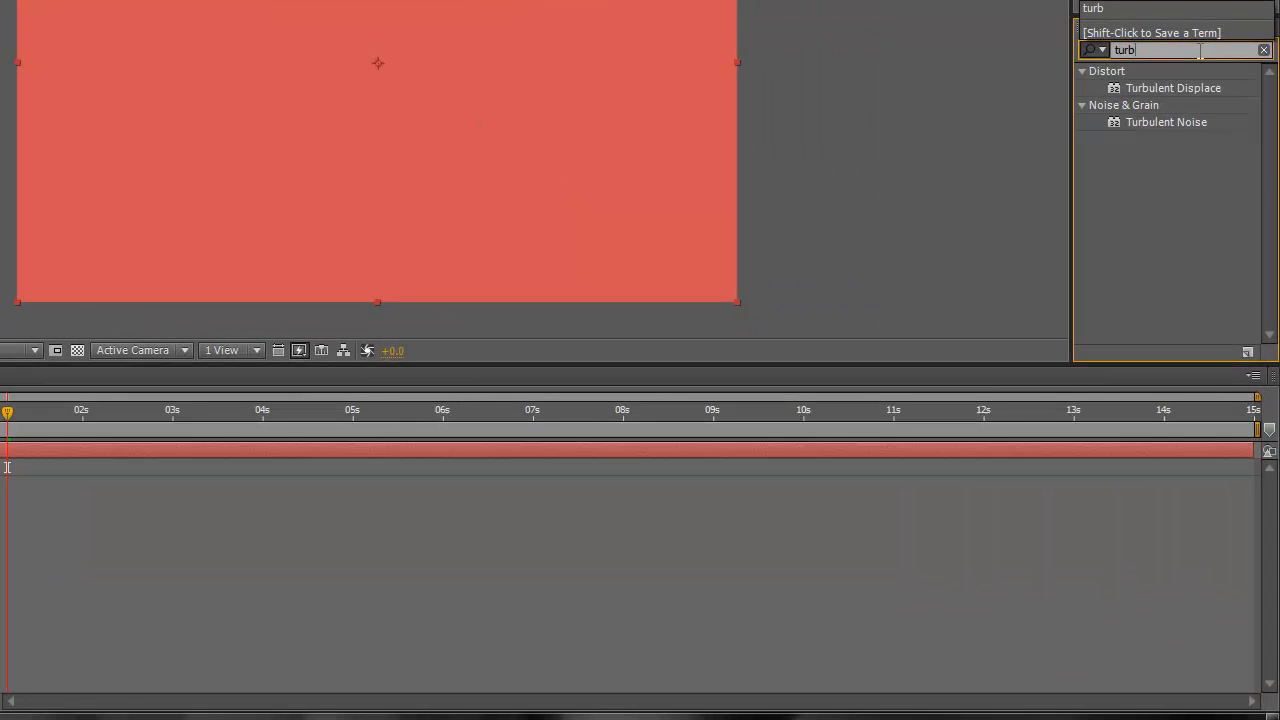
pyautogui.moveTo(1178, 119); pyautogui.dragTo(325, 142)
pyautogui.press('space')
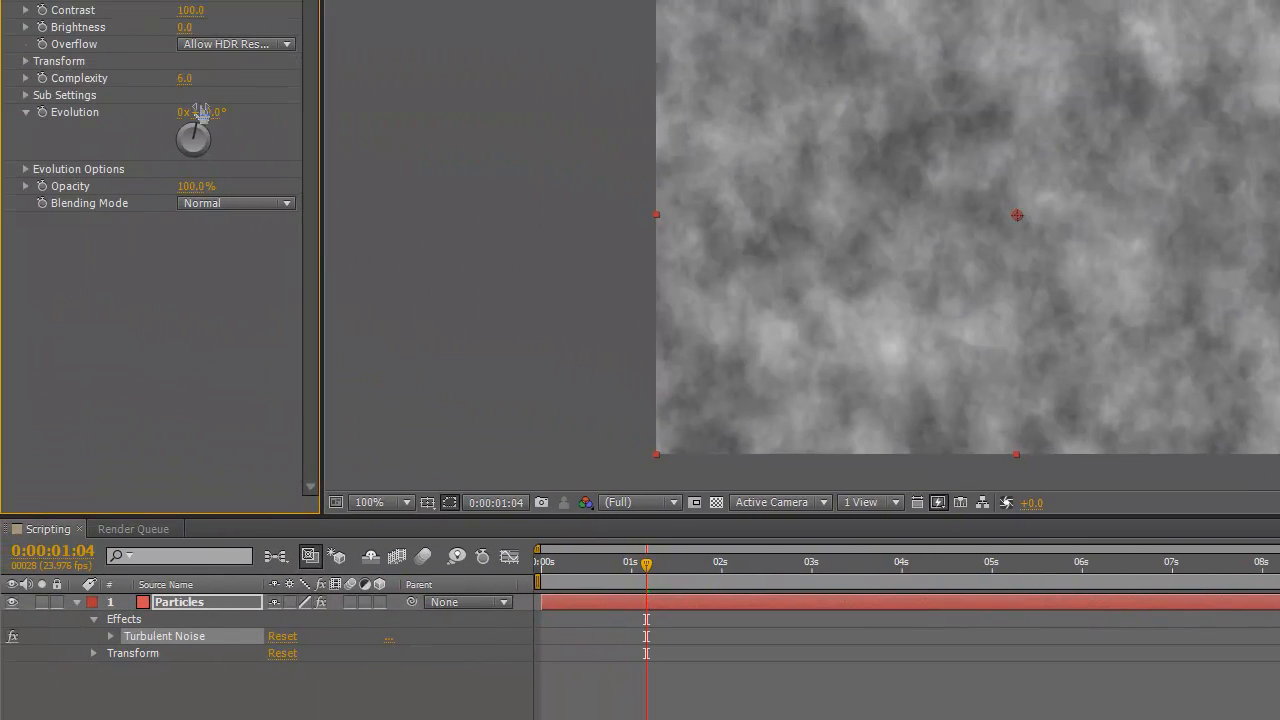
# Nudge the Turbulent Noise evolution slightly and set it back to 0°
pyautogui.moveTo(194, 130); pyautogui.dragTo(195, 134)
pyautogui.click(212, 114)
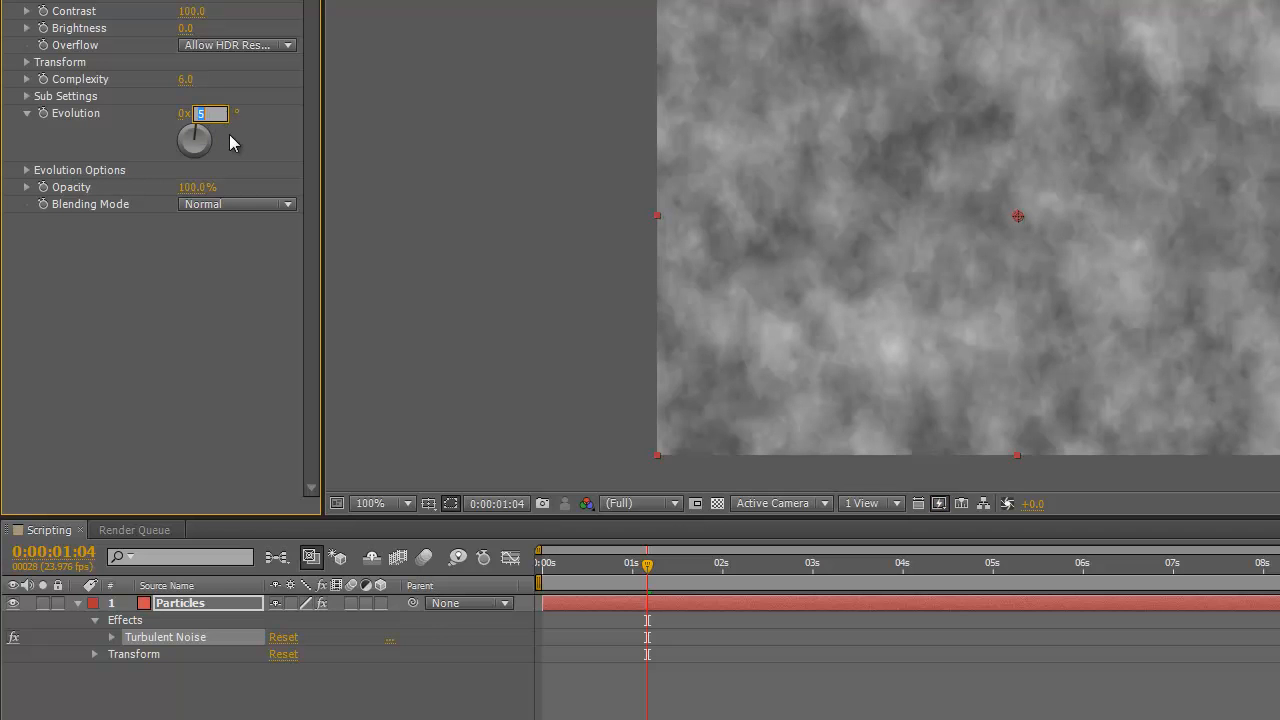
pyautogui.write('0')
pyautogui.press('Return')
# Turn the noise evolution to 2x +26° to see the pattern change, and reset it to 0x +0°
pyautogui.moveTo(206, 146); pyautogui.dragTo(221, 97)
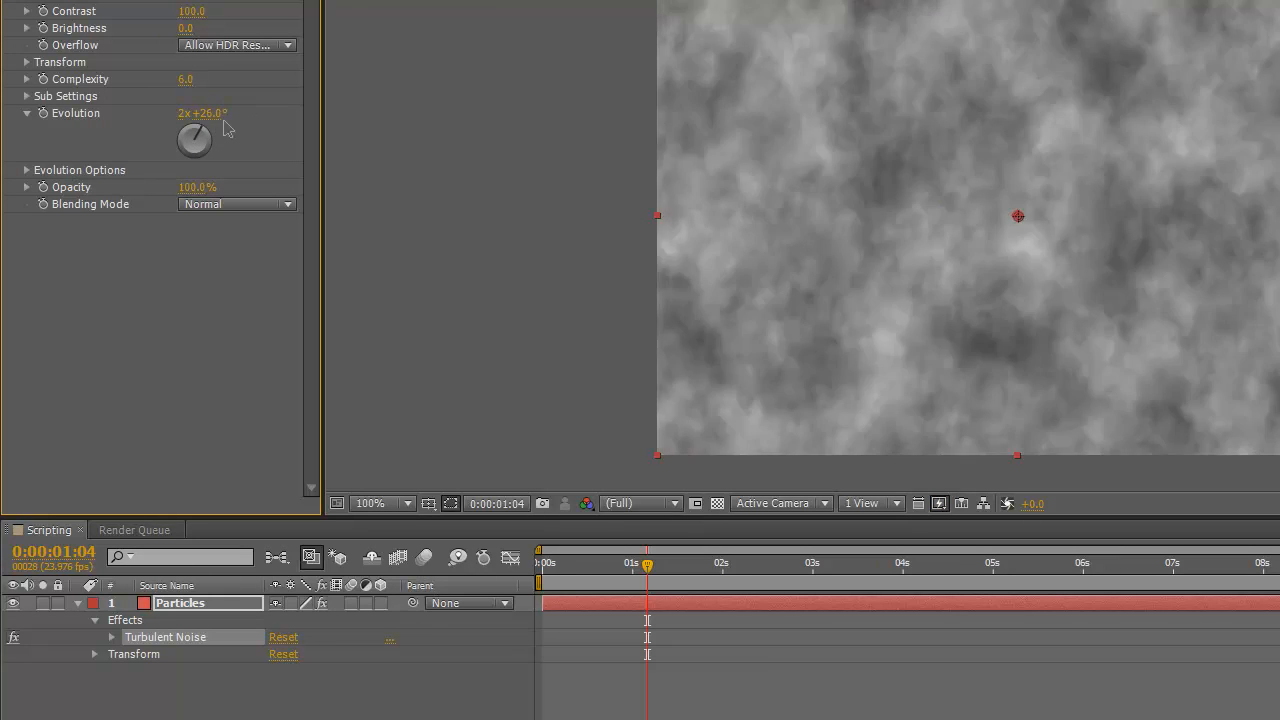
pyautogui.click(220, 115)
pyautogui.press('Return')
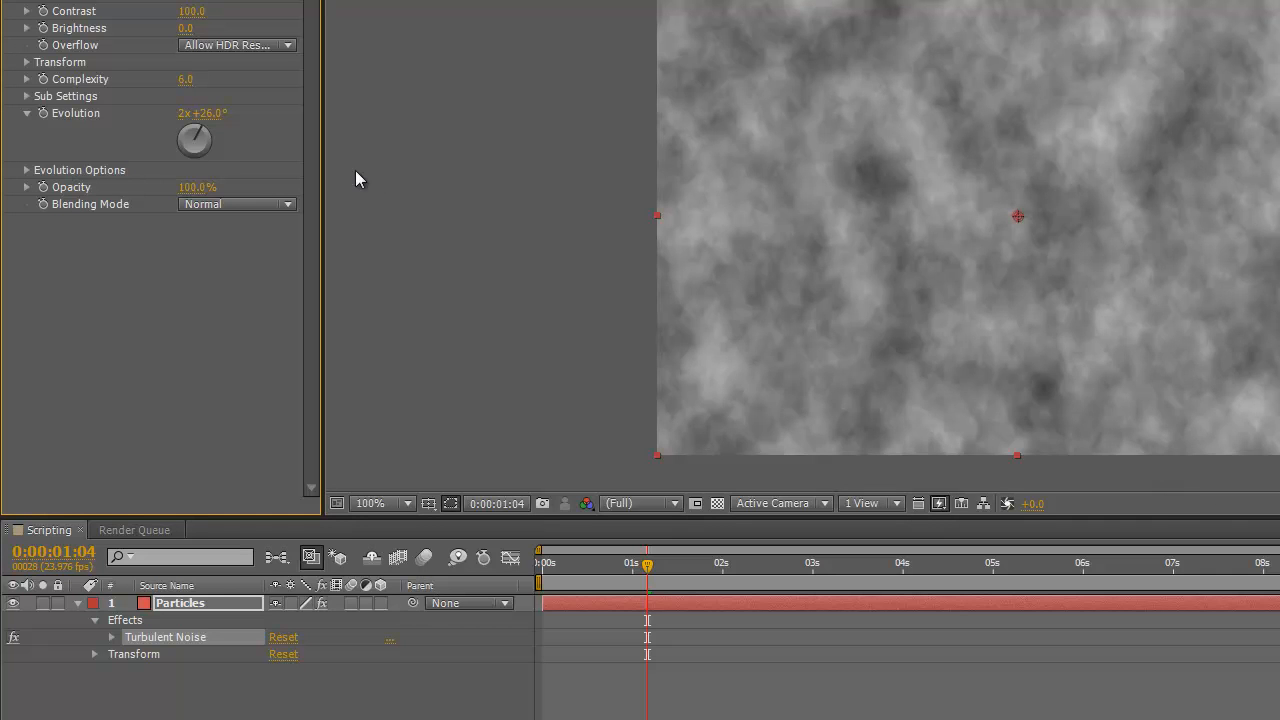
pyautogui.moveTo(205, 138)
pyautogui.mouseDown()
pyautogui.moveTo(243, 153)
pyautogui.moveTo(199, 135)
pyautogui.mouseUp()
pyautogui.click(205, 113)
pyautogui.write('0')
pyautogui.click(185, 113)
pyautogui.write('0')
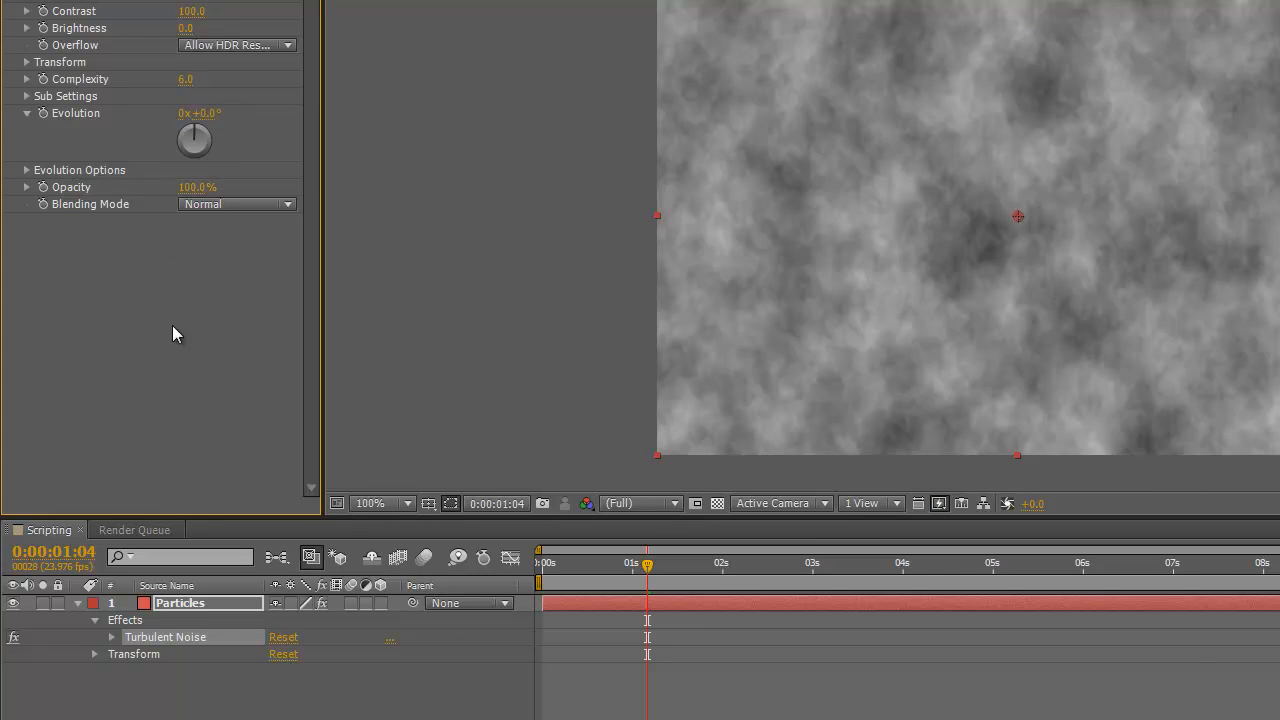
pyautogui.press('Return')
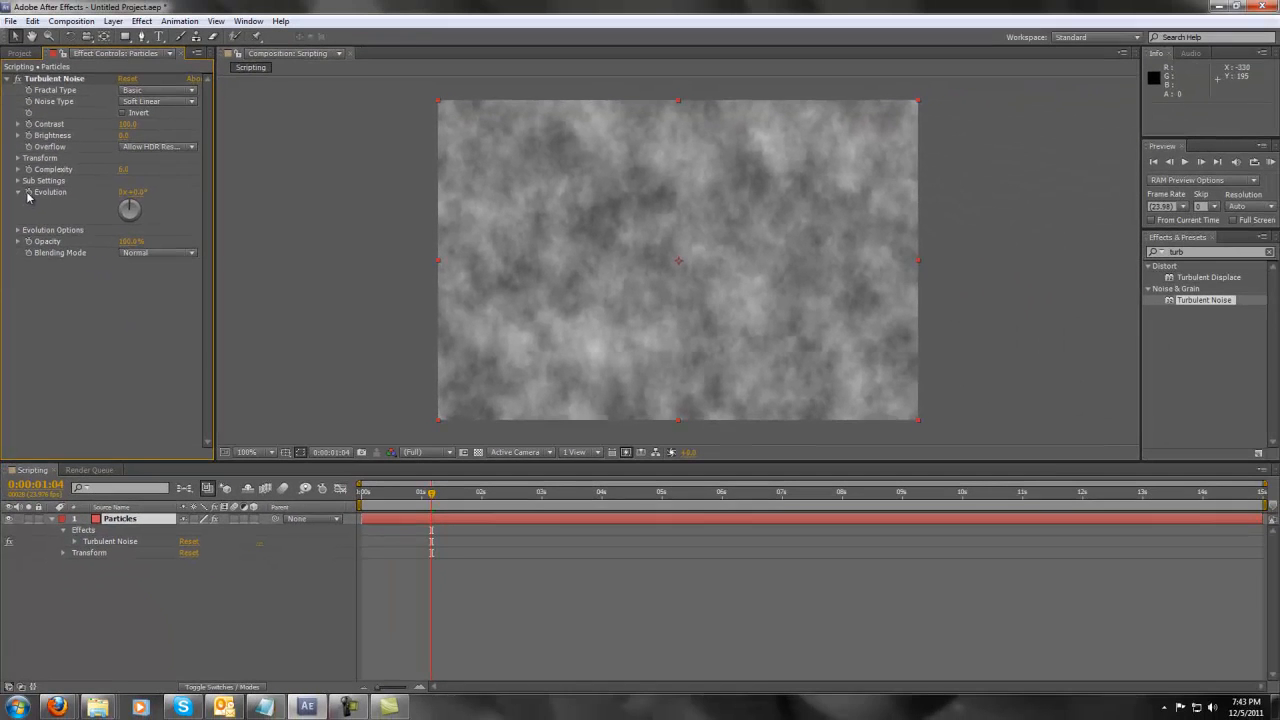
# Drive the Turbulent Noise evolution with the expression time*100 and play the animation from one second
pyautogui.keyDown('alt'); pyautogui.click(29, 192); pyautogui.keyUp('alt')
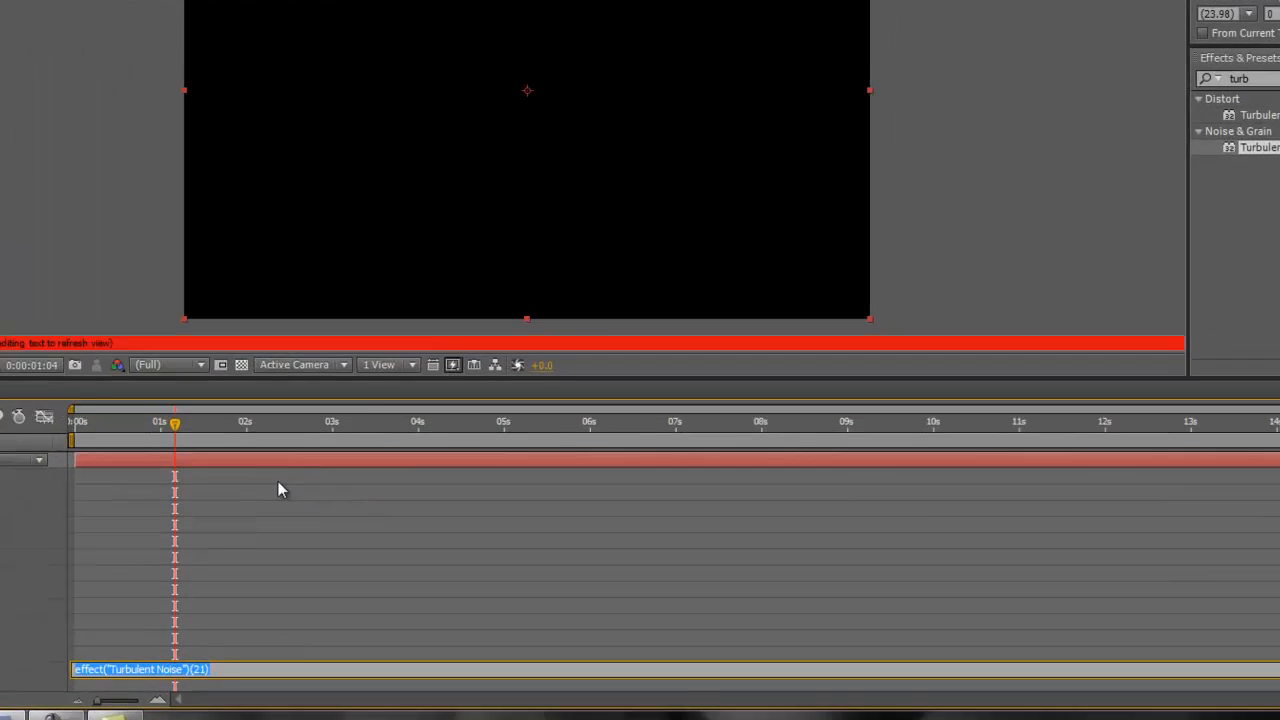
pyautogui.write('time')
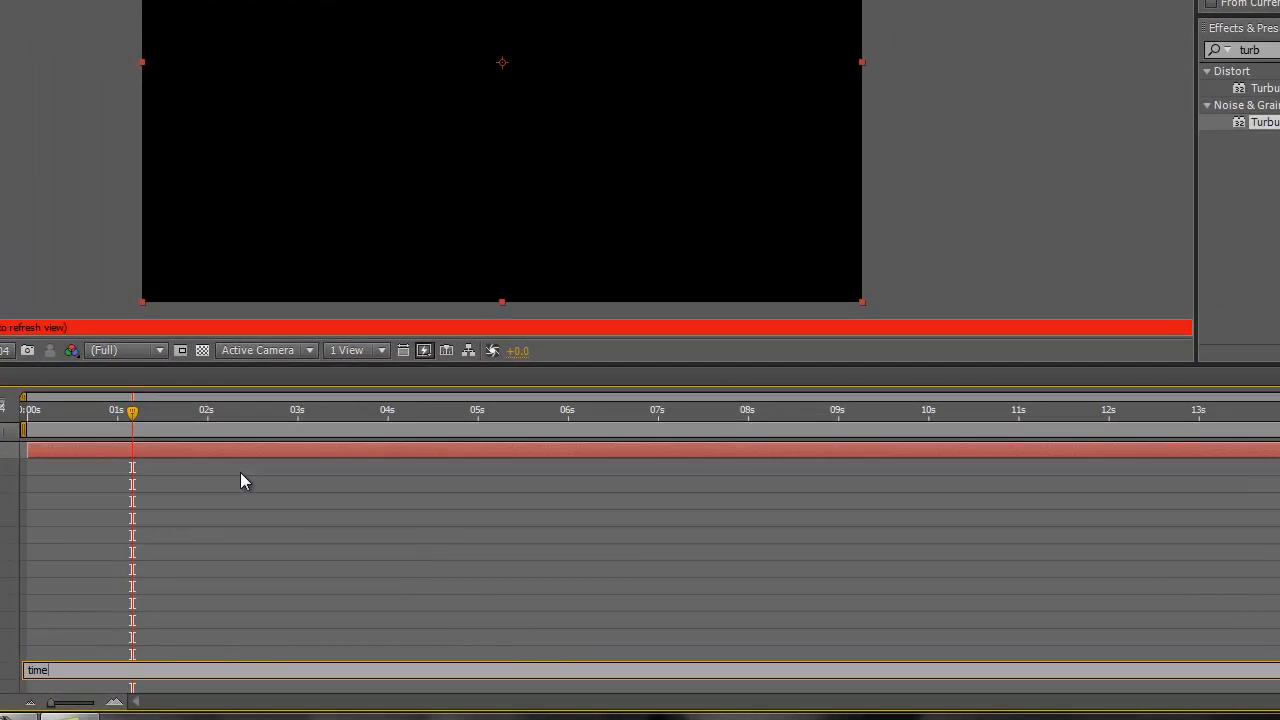
pyautogui.write('*')
pyautogui.write('100')
pyautogui.click(151, 563)
pyautogui.moveTo(181, 412); pyautogui.dragTo(117, 412)
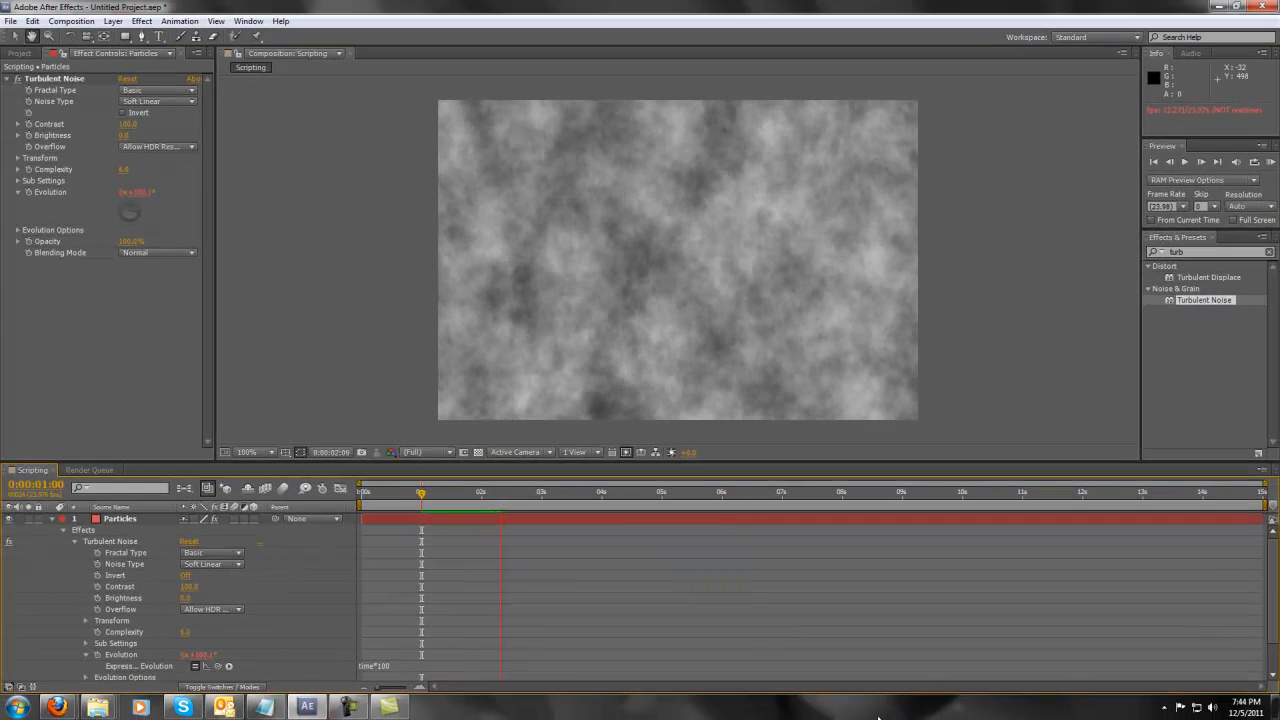
pyautogui.press('space')
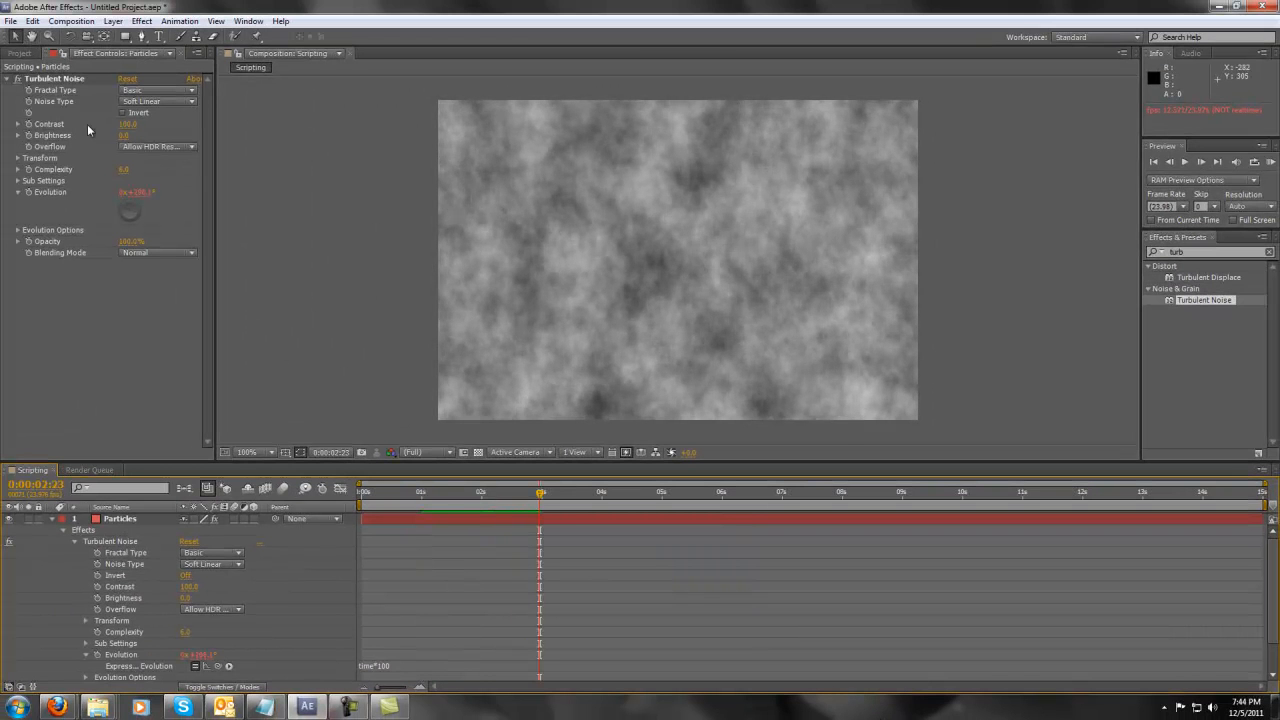
# Raise the noise contrast to 680 and review the animated pattern during playback and near both ends of the timeline
pyautogui.moveTo(130, 124); pyautogui.dragTo(738, 548)
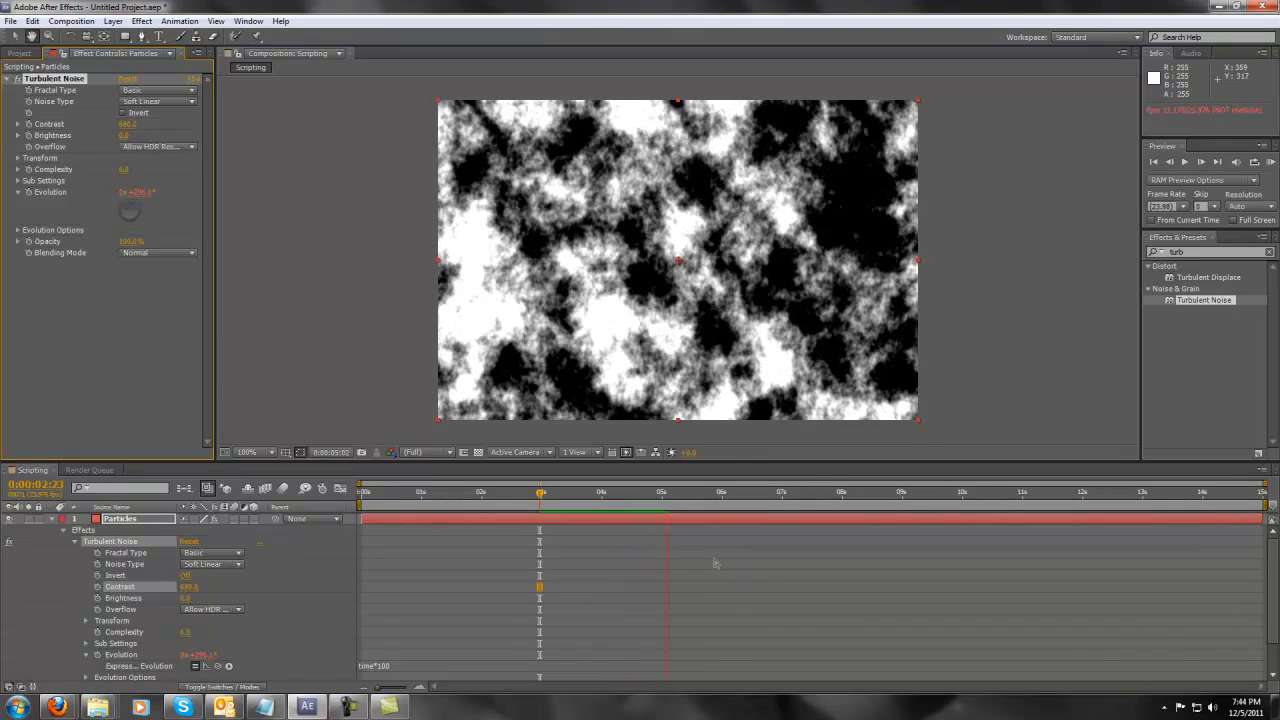
pyautogui.press('space')
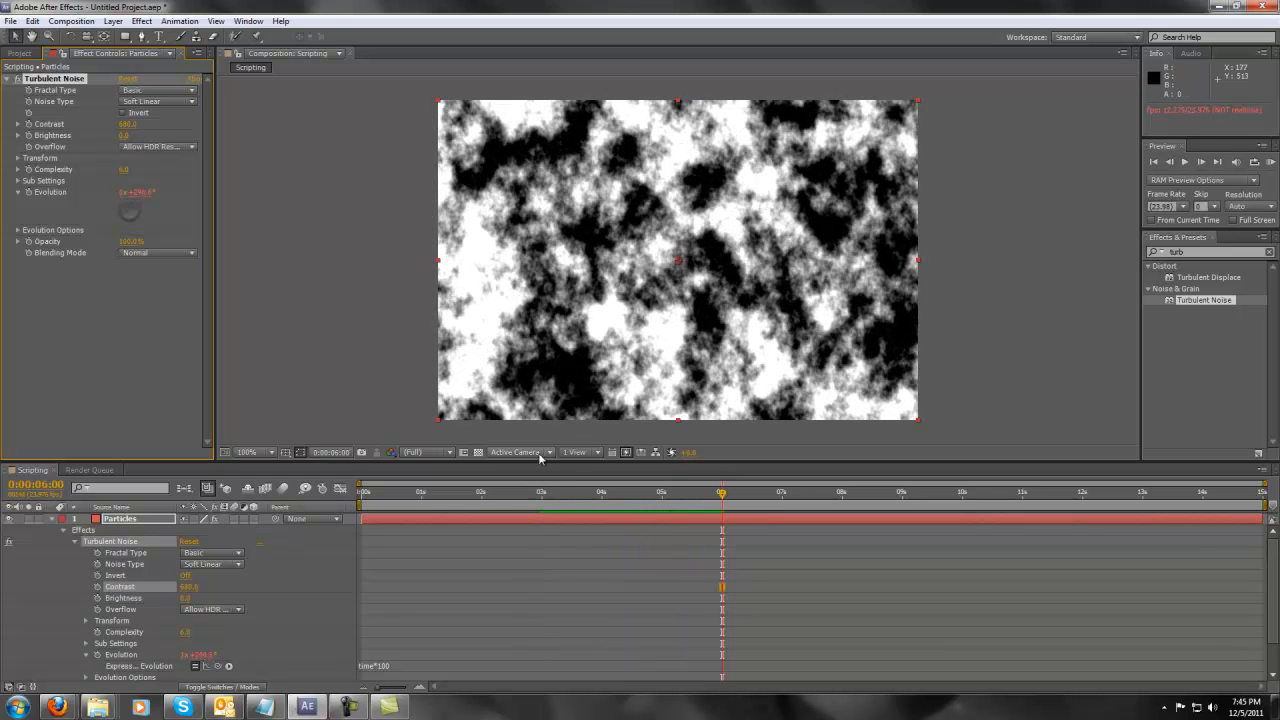
pyautogui.press('Home')
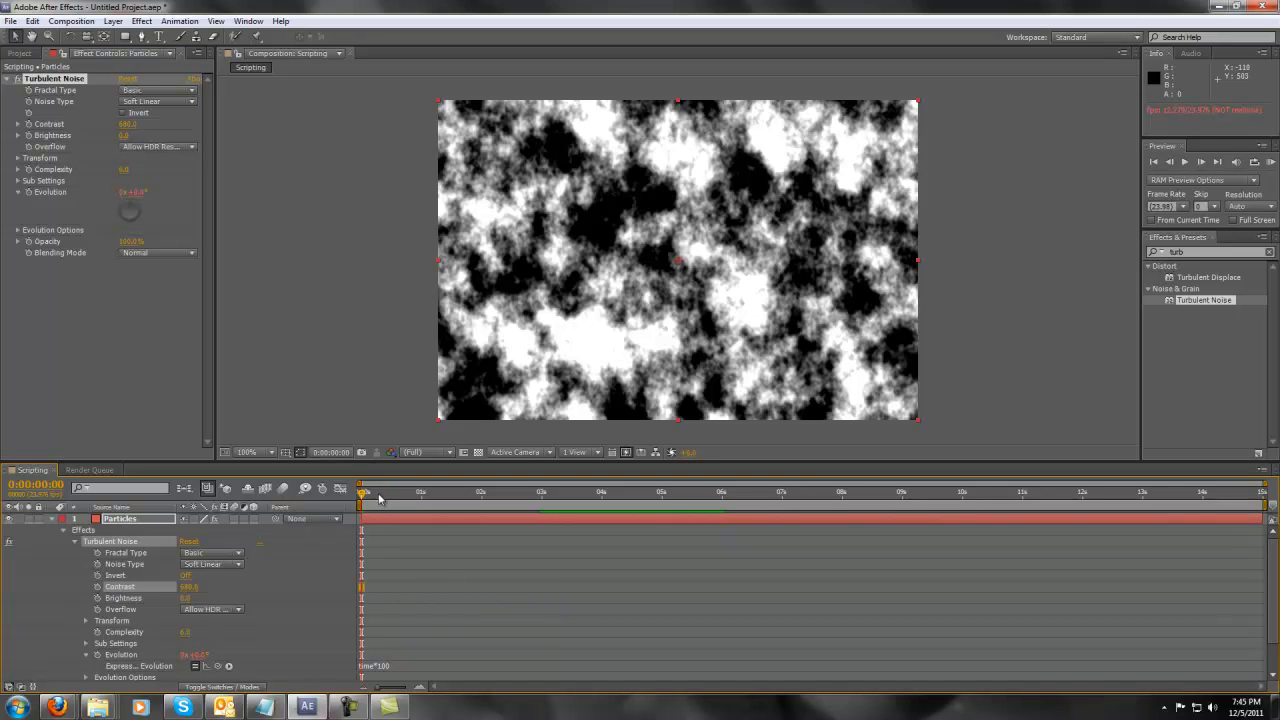
pyautogui.press('End')
pyautogui.hotkey('shift', 'pageup')
pyautogui.hotkey('shift', 'pageup')
pyautogui.hotkey('shift', 'pageup')
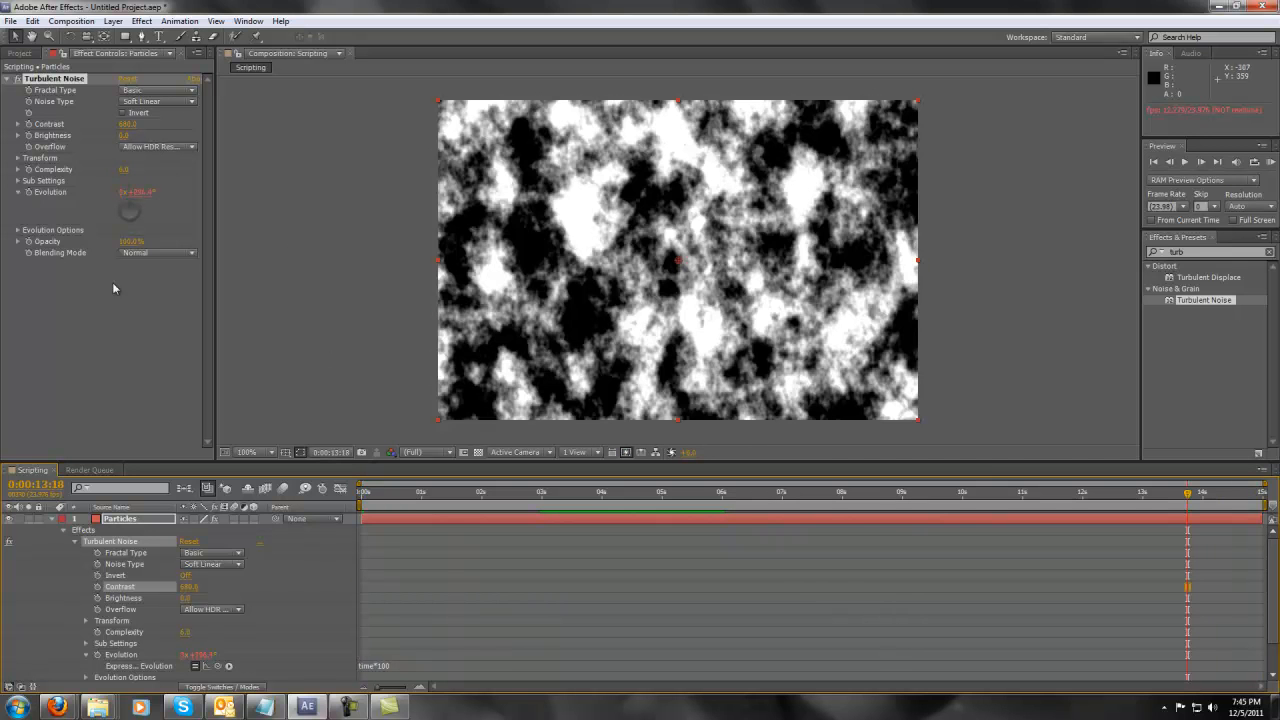
# Change the evolution expression to time*400 and copy the expression text
pyautogui.moveTo(1187, 494); pyautogui.dragTo(399, 507)
pyautogui.click(404, 665)
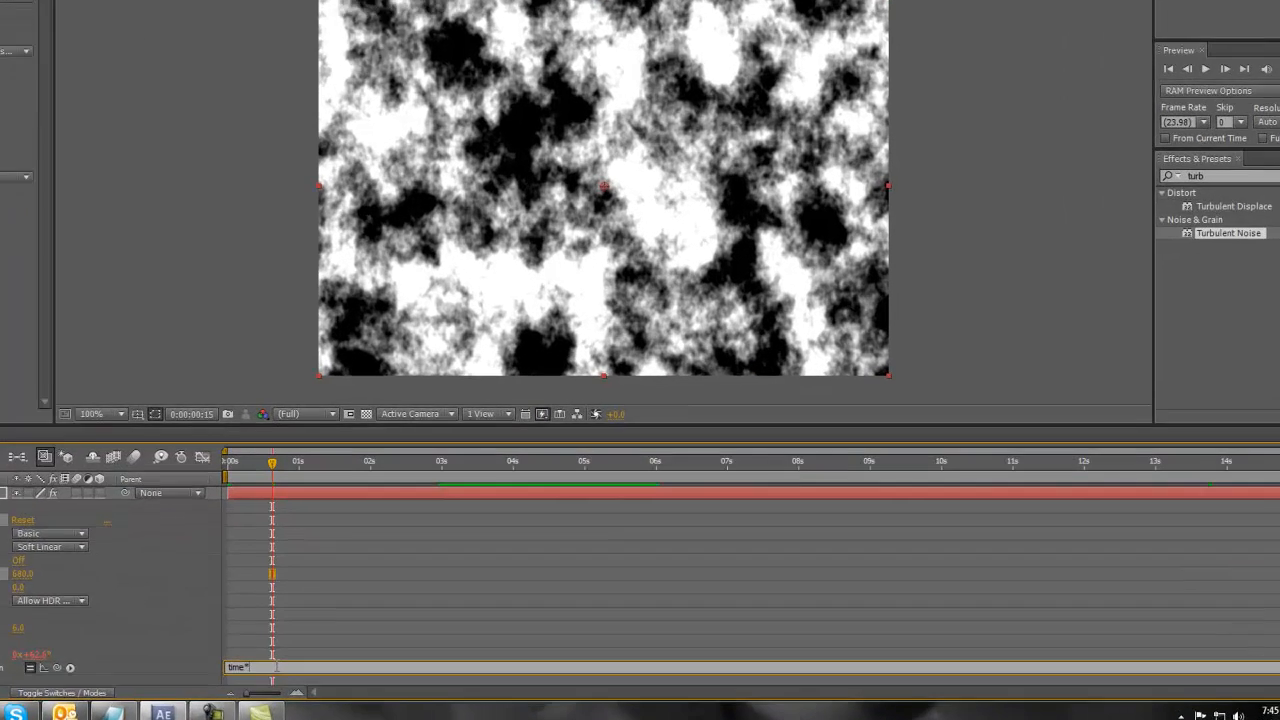
pyautogui.press('BackSpace')
pyautogui.write('400')
pyautogui.rightClick(395, 666)
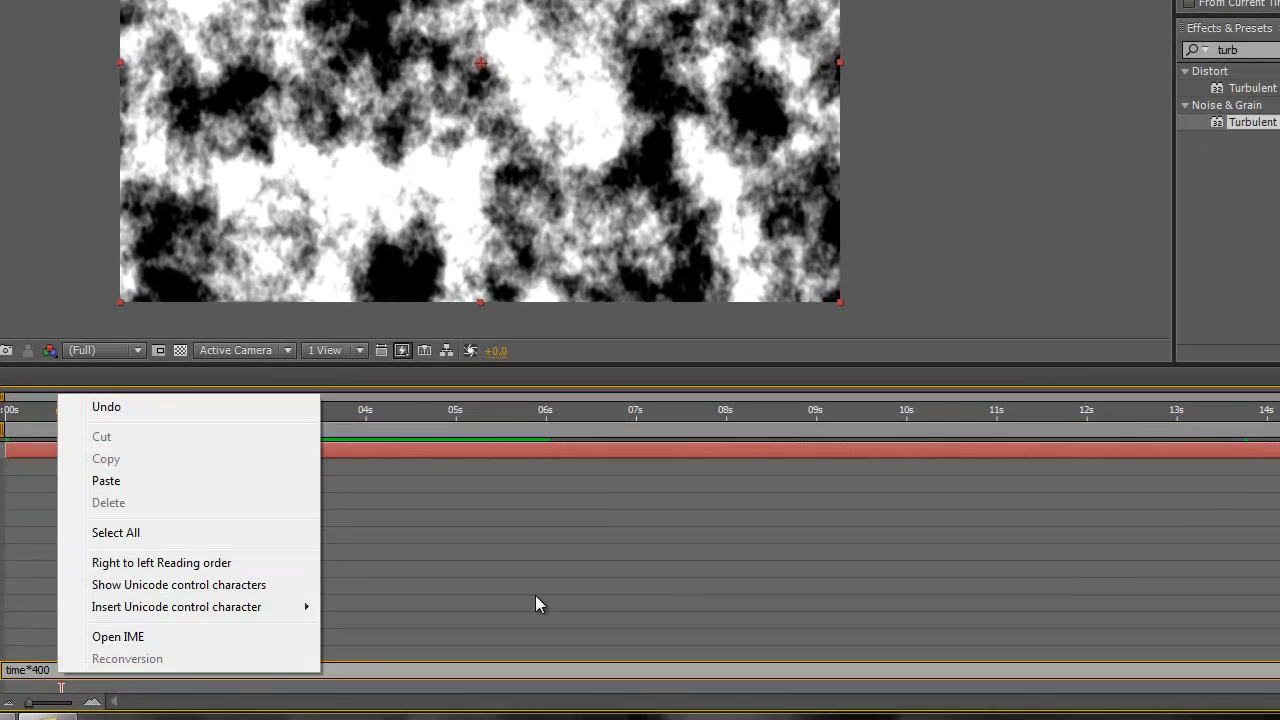
pyautogui.click(523, 603)
pyautogui.click(68, 672)
pyautogui.hotkey('ctrl', 'c')
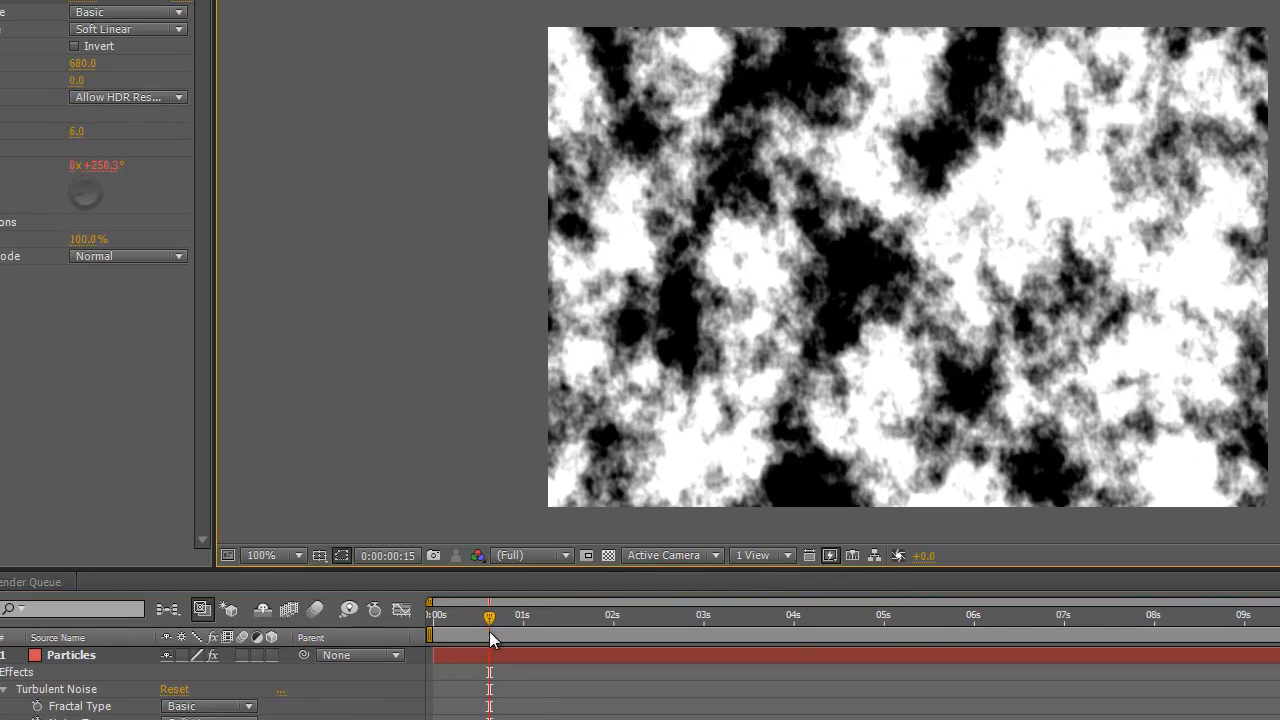
# Return to the start of the timeline and set the Turbulent Noise contrast to 0
pyautogui.moveTo(489, 631); pyautogui.dragTo(377, 617)
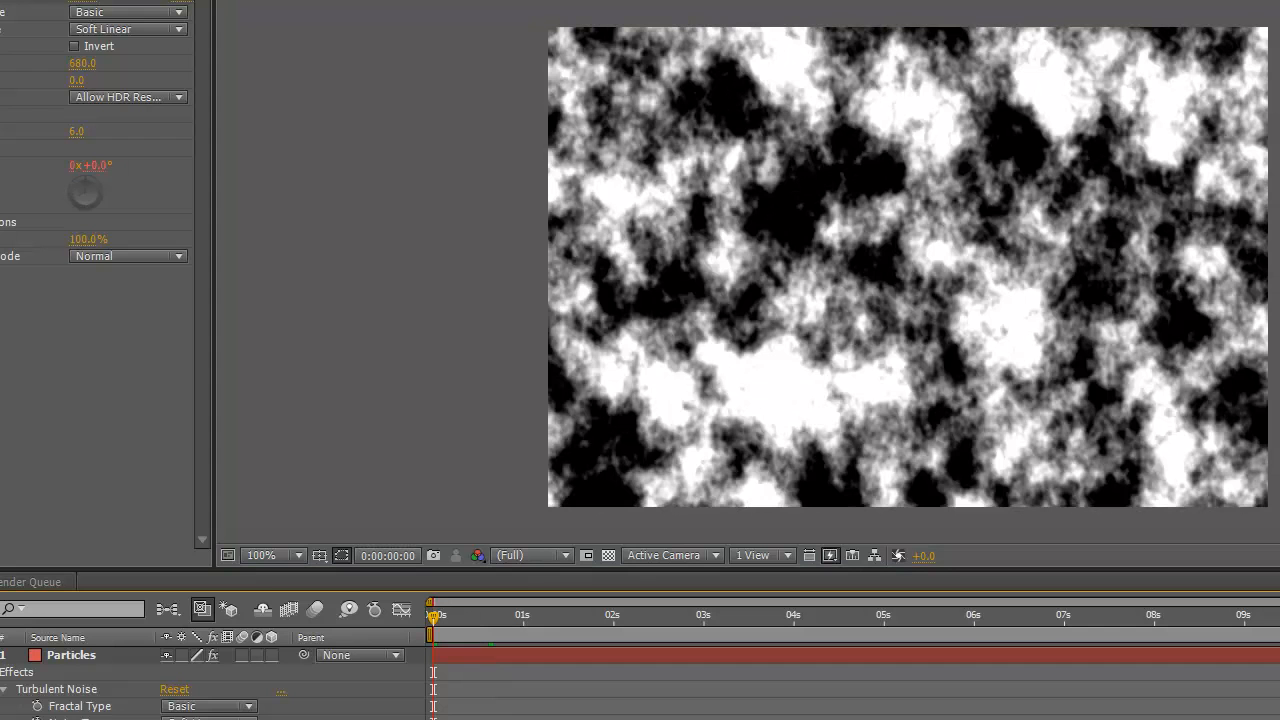
pyautogui.click(87, 64)
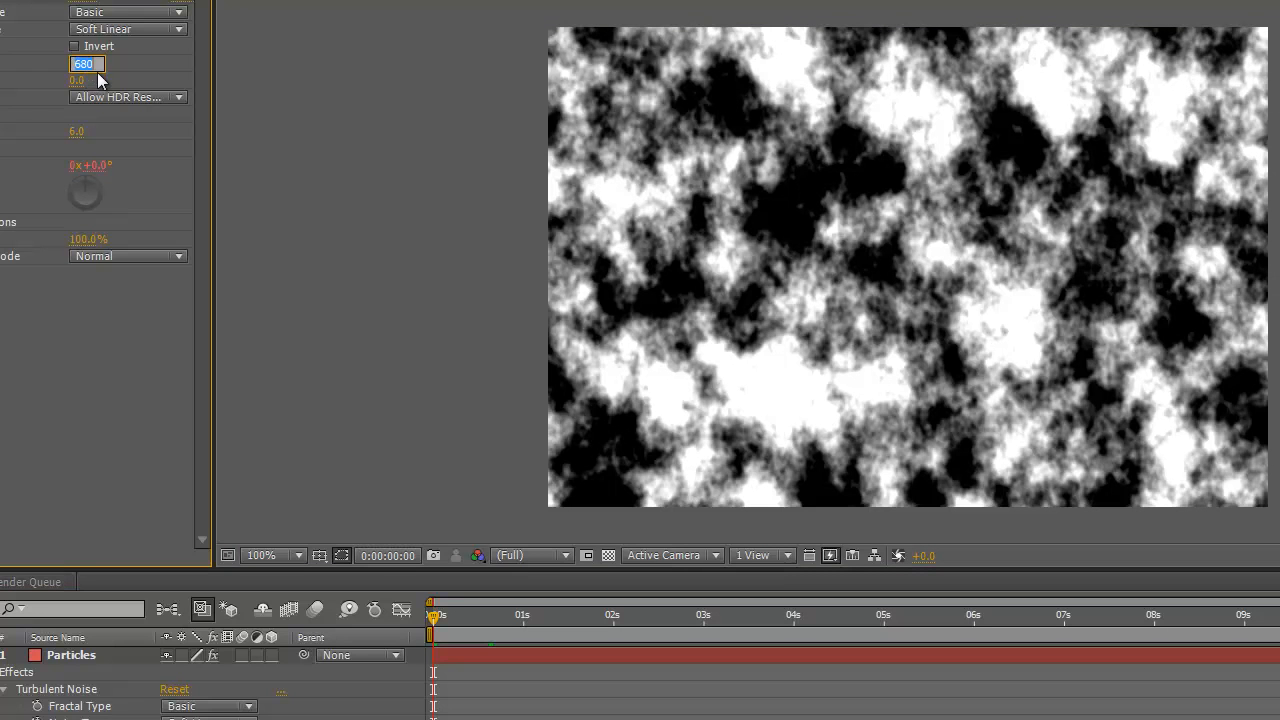
pyautogui.write('0')
pyautogui.press('Return')
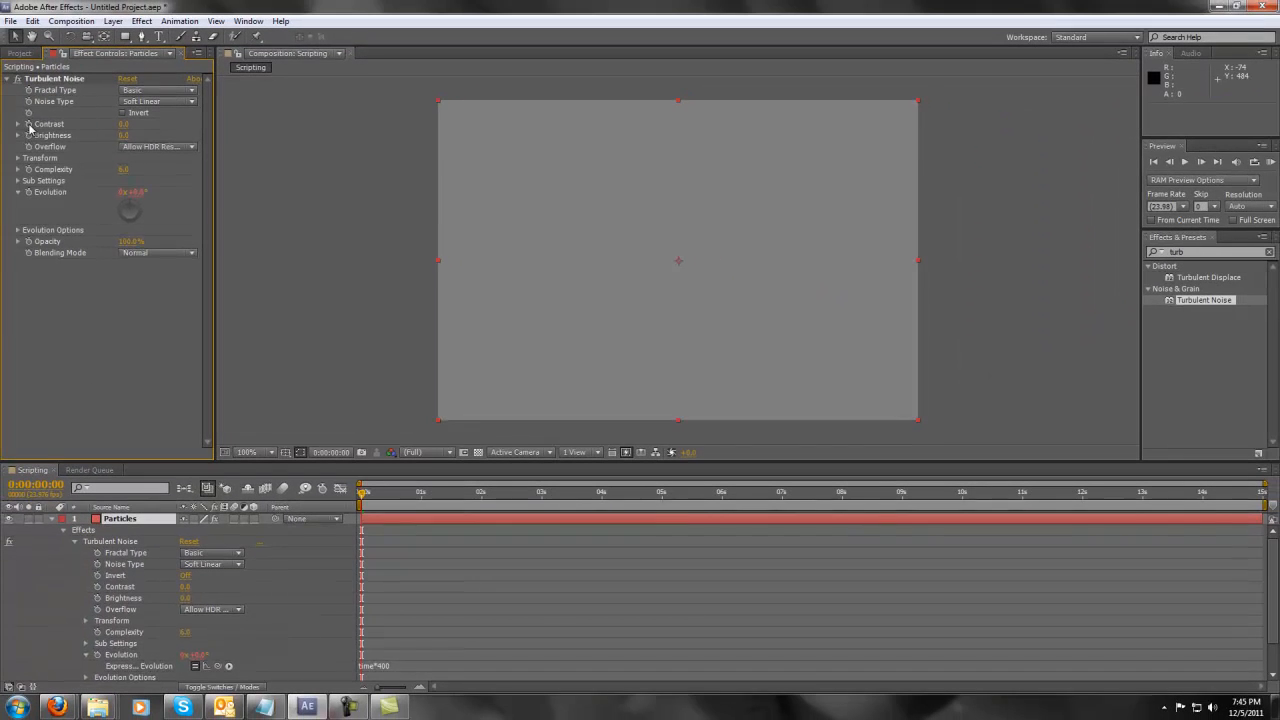
# Add an expression to the noise contrast from the copied text and edit it to time*100
pyautogui.keyDown('alt'); pyautogui.click(29, 124); pyautogui.keyUp('alt')
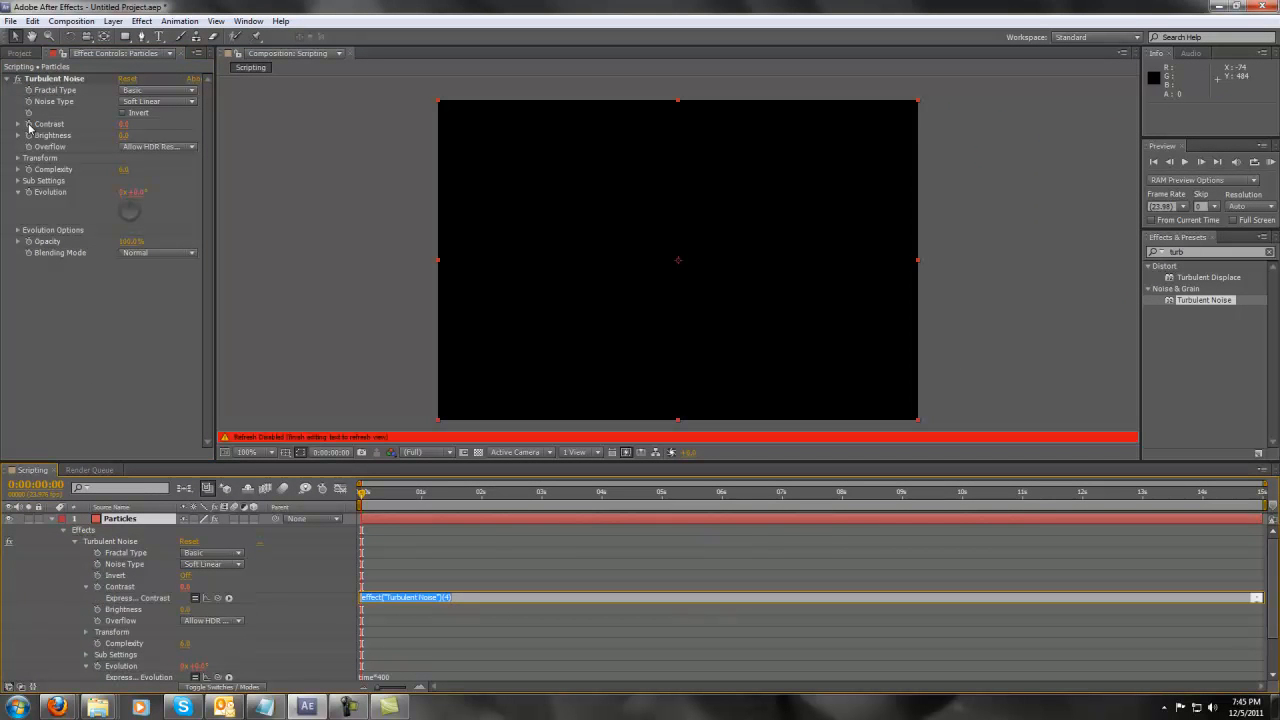
pyautogui.hotkey('ctrl', 'v')
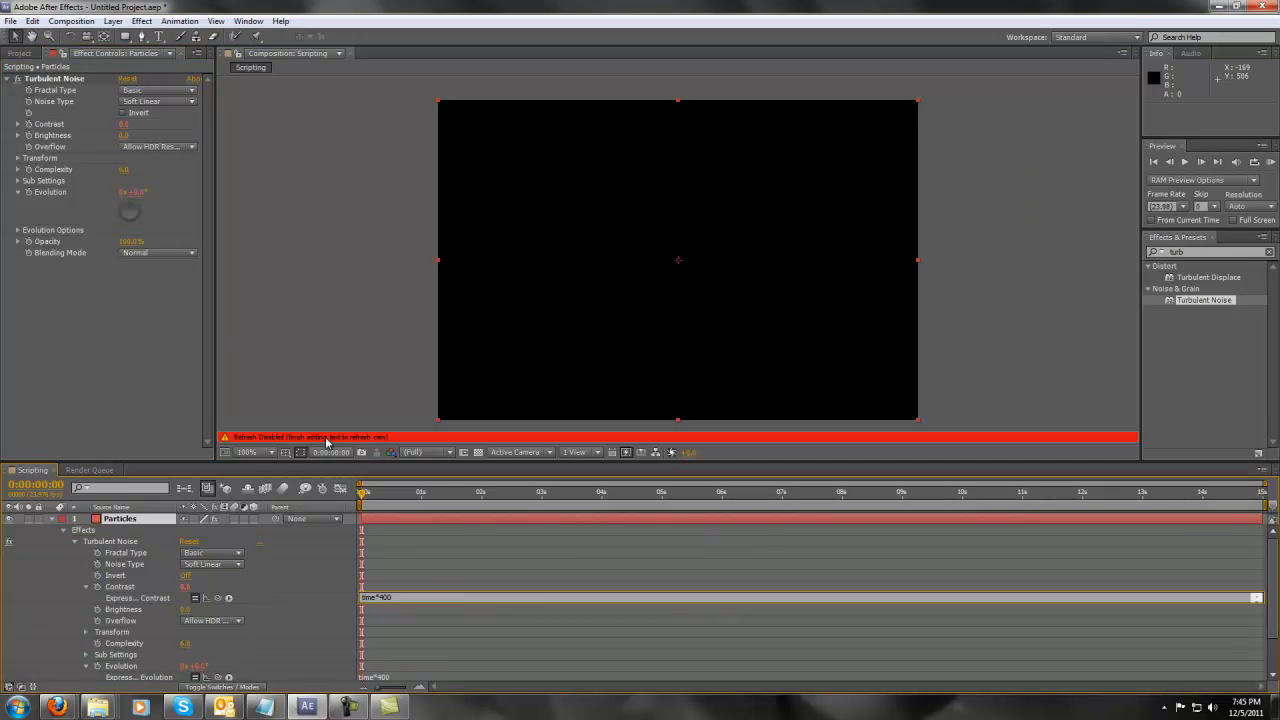
pyautogui.press('BackSpace')
pyautogui.write('100')
pyautogui.click(425, 553)
# Play the noise animation from the start and scrub back to about two seconds to check the growing contrast
pyautogui.press('space')
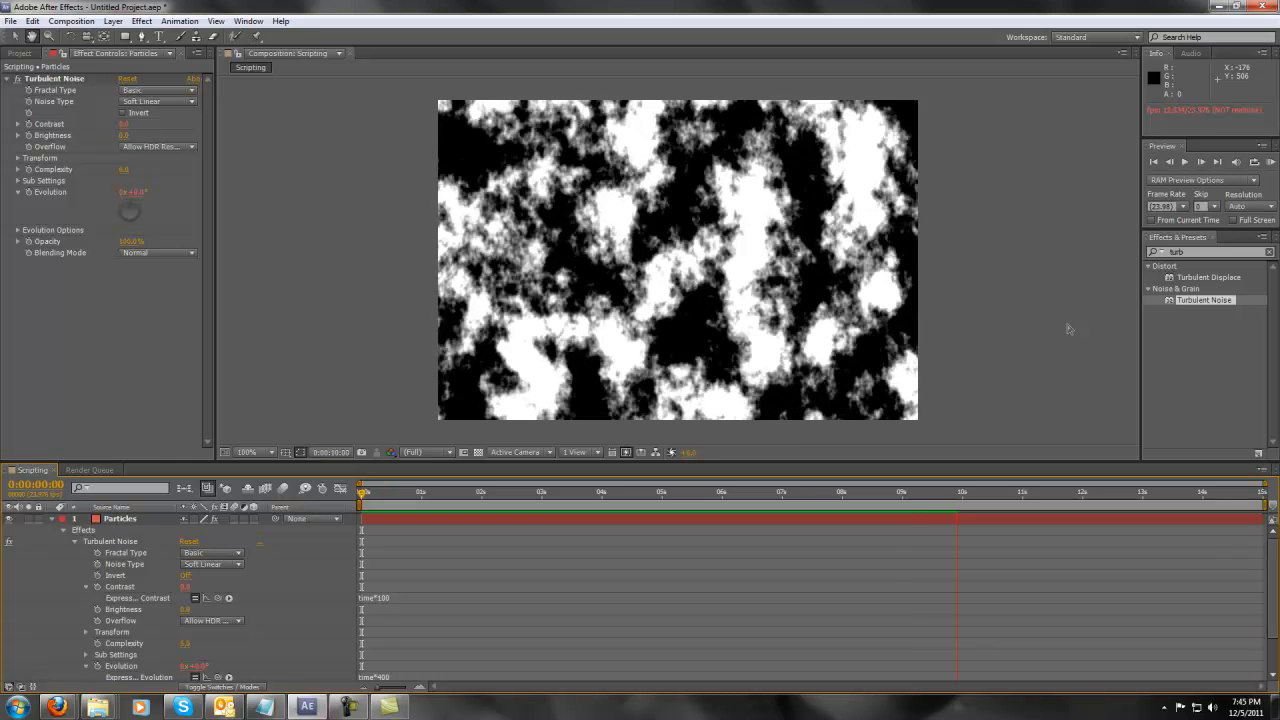
pyautogui.press('space')
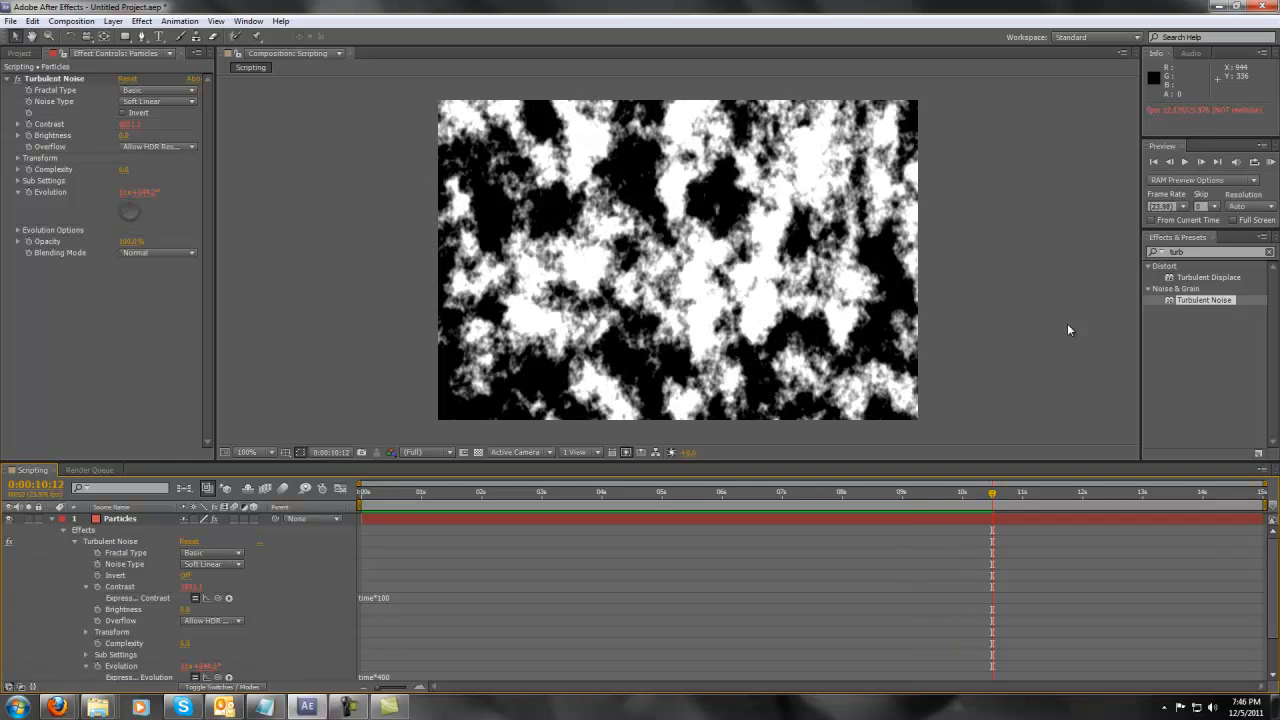
pyautogui.click(653, 491)
pyautogui.moveTo(653, 491); pyautogui.dragTo(474, 491)
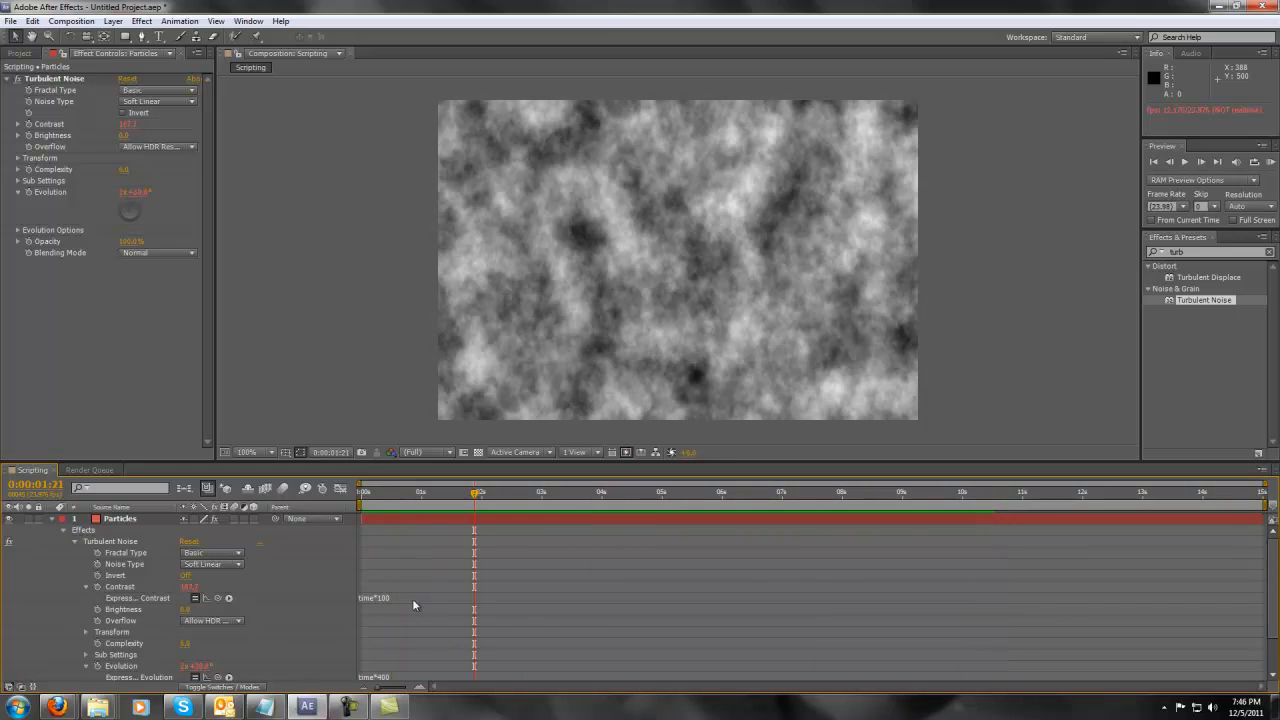